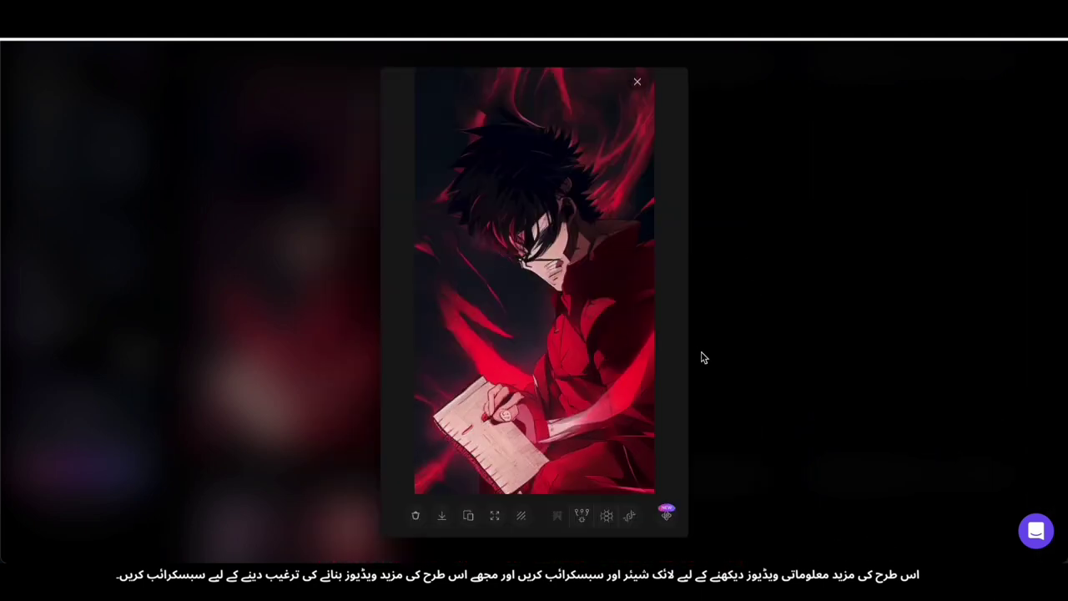
Close the image preview and move the half-empty glass scene line out of the notes onto the clipboard, then hide the notes
{"action": "left_click", "coordinate": [821, 354]}
{"action": "scroll", "coordinate": [820, 292], "scroll_direction": "up", "scroll_amount": 3}
{"action": "left_click", "coordinate": [852, 579]}
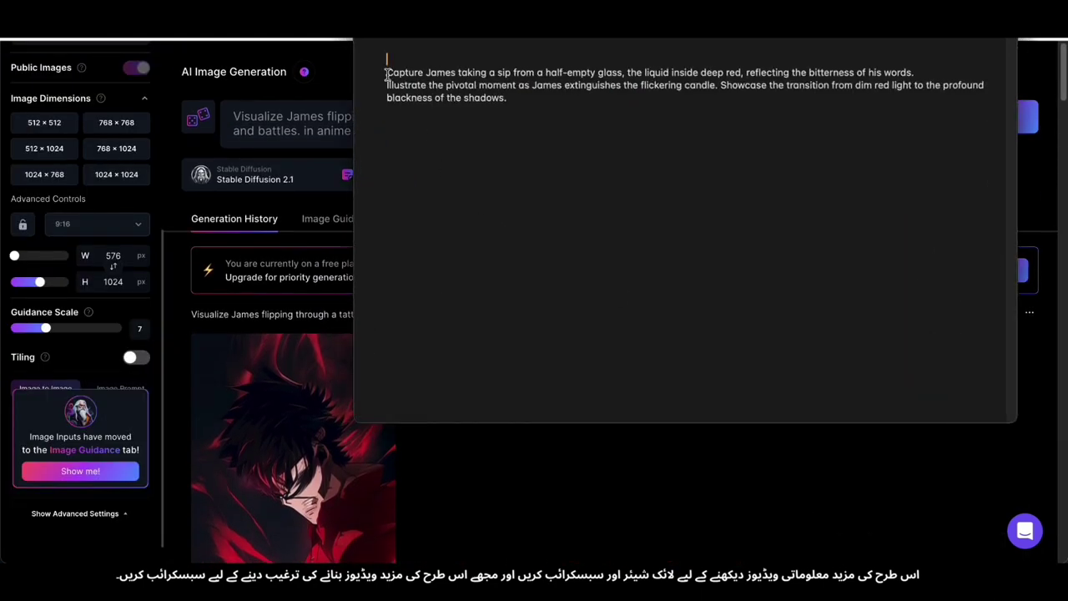
{"action": "left_click_drag", "start_coordinate": [386, 75], "coordinate": [946, 72]}
{"action": "key", "text": "ctrl+c"}
{"action": "key", "text": "BackSpace"}
{"action": "key", "text": "BackSpace"}
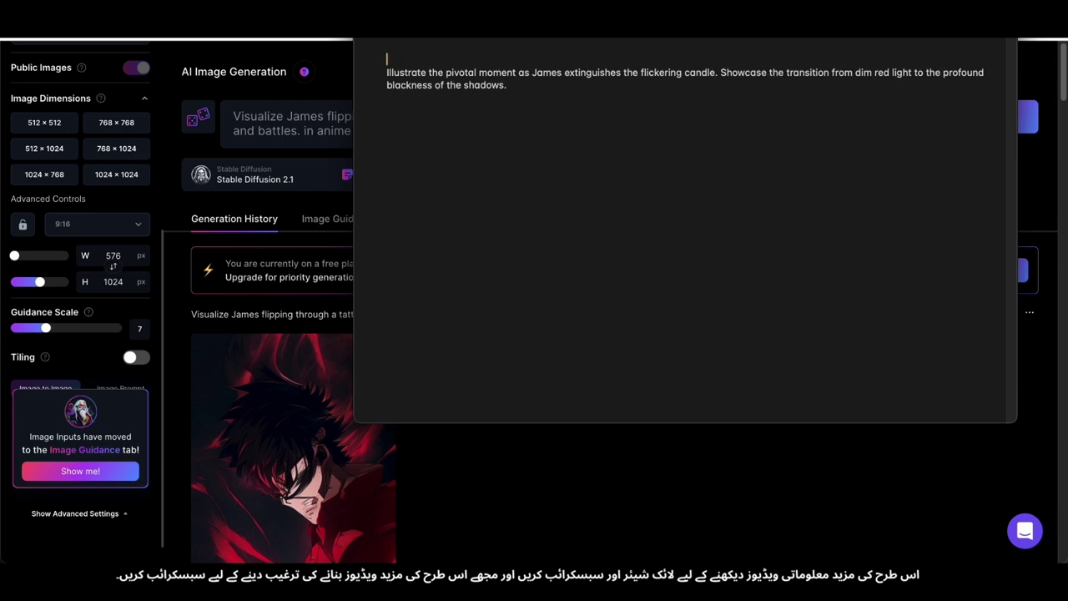
{"action": "key", "text": "Delete"}
{"action": "key", "text": "super+m"}
Replace the journal scene in the prompt with the half-empty glass description, keeping "in anime style in dark red theme", and generate the image
{"action": "scroll", "coordinate": [233, 112], "scroll_direction": "up", "scroll_amount": 5}
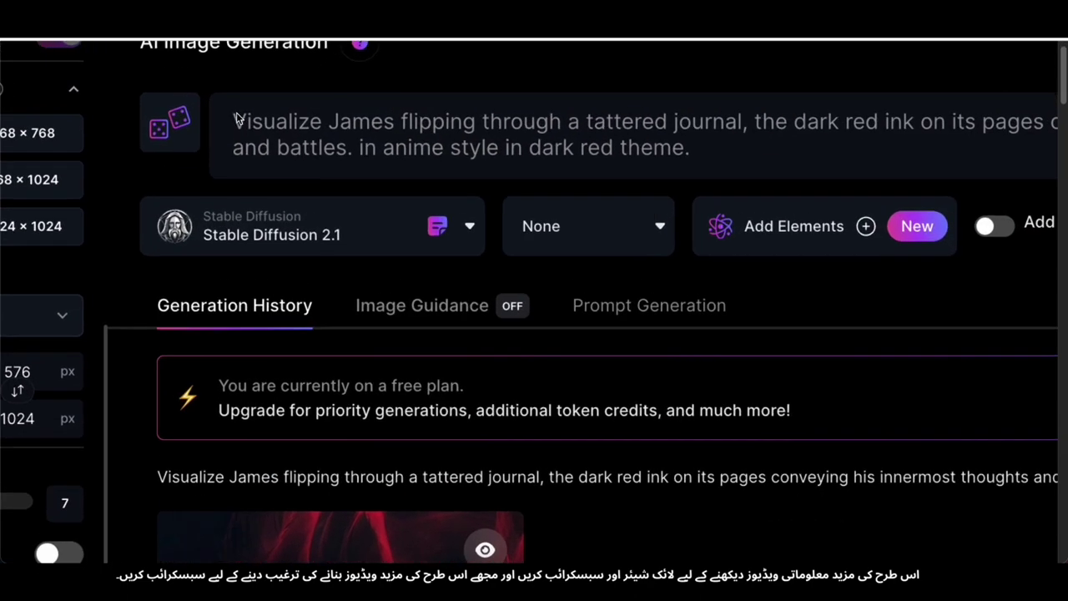
{"action": "left_click_drag", "start_coordinate": [234, 115], "coordinate": [355, 151]}
{"action": "key", "text": "ctrl+v"}
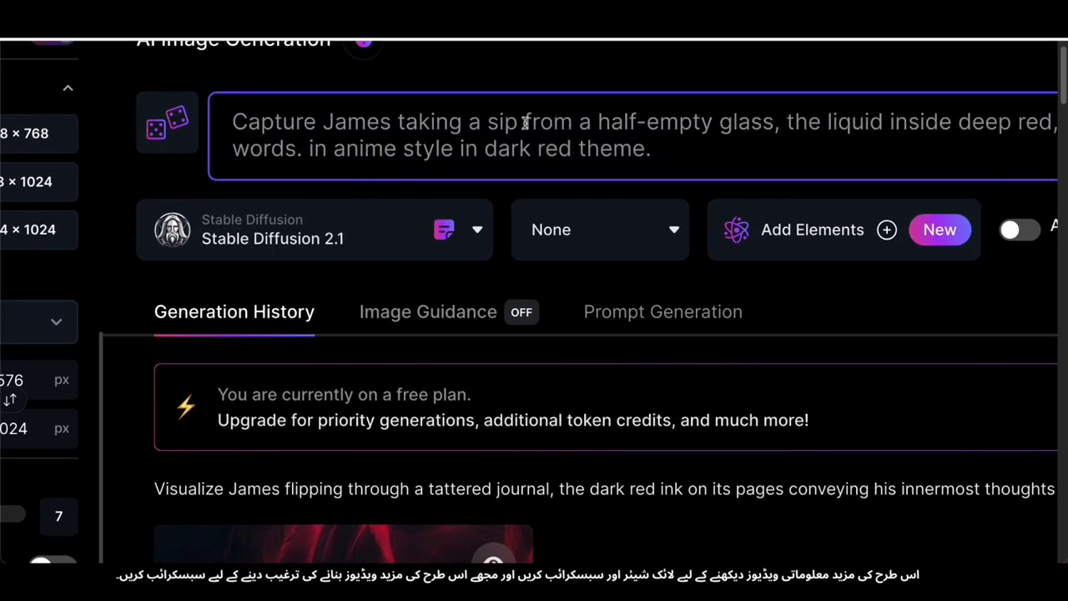
{"action": "left_click", "coordinate": [965, 114]}
{"action": "scroll", "coordinate": [691, 131], "scroll_direction": "down", "scroll_amount": 5}
{"action": "scroll", "coordinate": [682, 132], "scroll_direction": "up", "scroll_amount": 5}
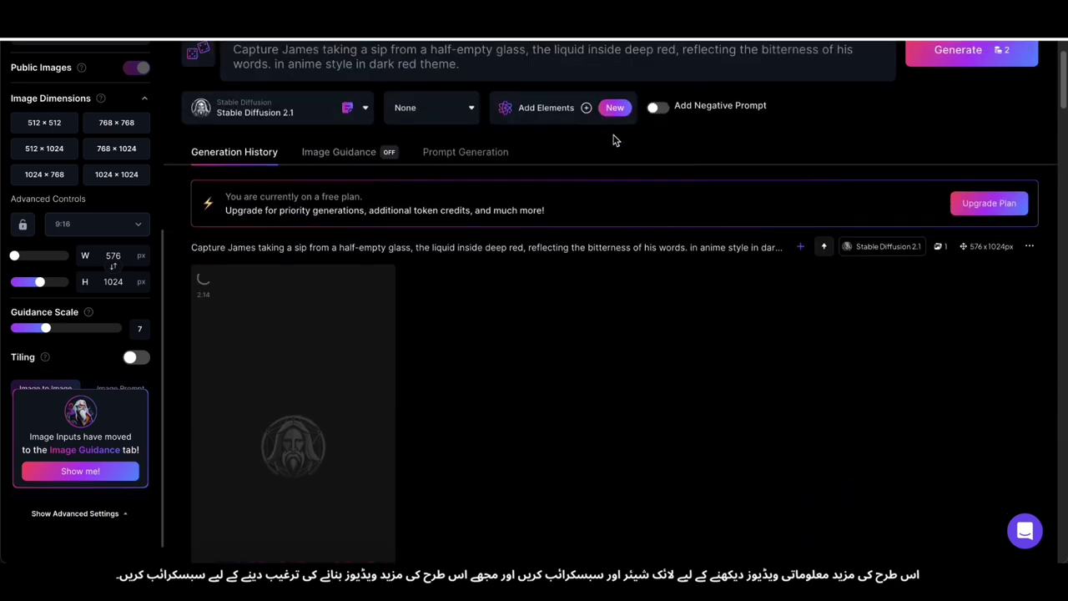
Cut the flickering candle scene description, including its dim red light transition, from the notes and hide them
{"action": "left_click", "coordinate": [826, 576]}
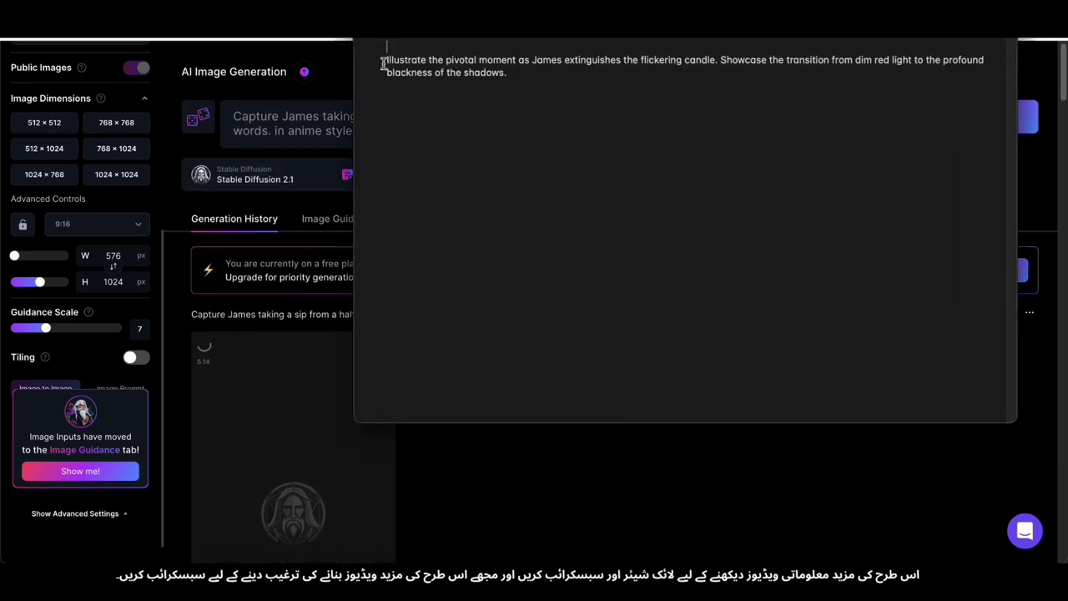
{"action": "key", "text": "super+v"}
{"action": "key", "text": "BackSpace"}
{"action": "left_click_drag", "start_coordinate": [380, 64], "coordinate": [591, 72]}
{"action": "key", "text": "super+x"}
{"action": "left_click", "coordinate": [383, 25]}
View the generated half-empty glass image enlarged and close the preview
{"action": "scroll", "coordinate": [351, 286], "scroll_direction": "down", "scroll_amount": 4}
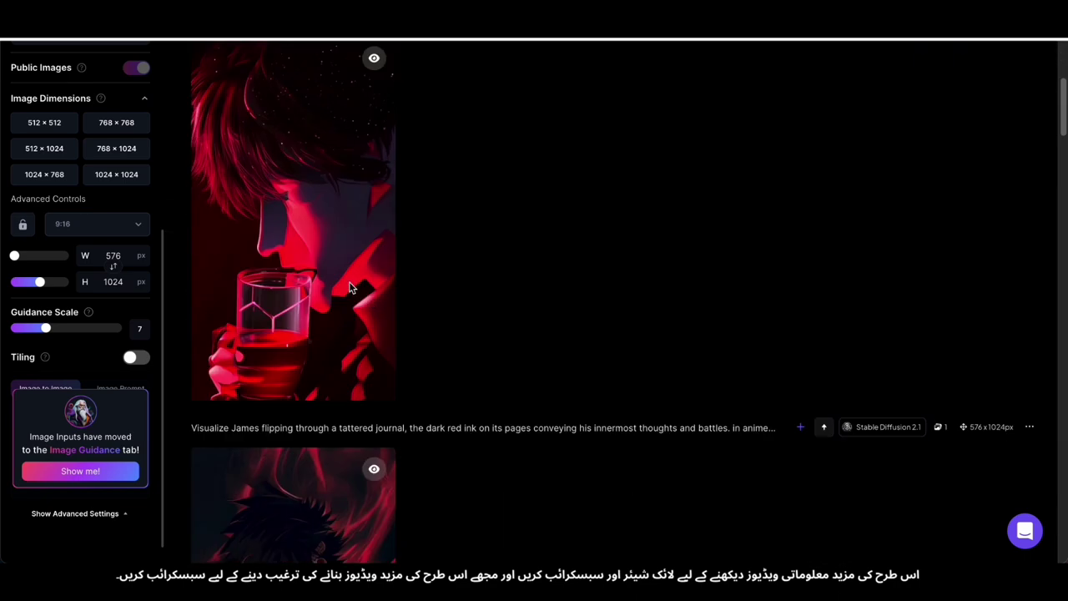
{"action": "left_click", "coordinate": [331, 264]}
{"action": "left_click", "coordinate": [755, 346]}
Replace the glass scene in the prompt with the flickering candle description, keeping the dark red anime style ending, and generate the image
{"action": "scroll", "coordinate": [755, 346], "scroll_direction": "up", "scroll_amount": 5}
{"action": "left_click_drag", "start_coordinate": [233, 116], "coordinate": [267, 131]}
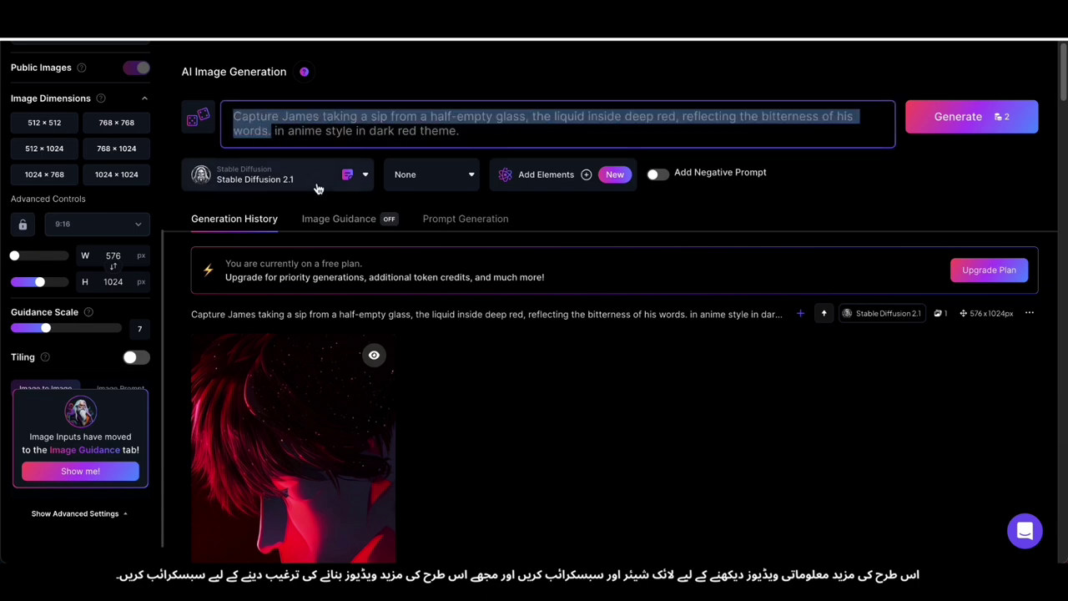
{"action": "key", "text": "super+v"}
{"action": "left_click", "coordinate": [990, 129]}
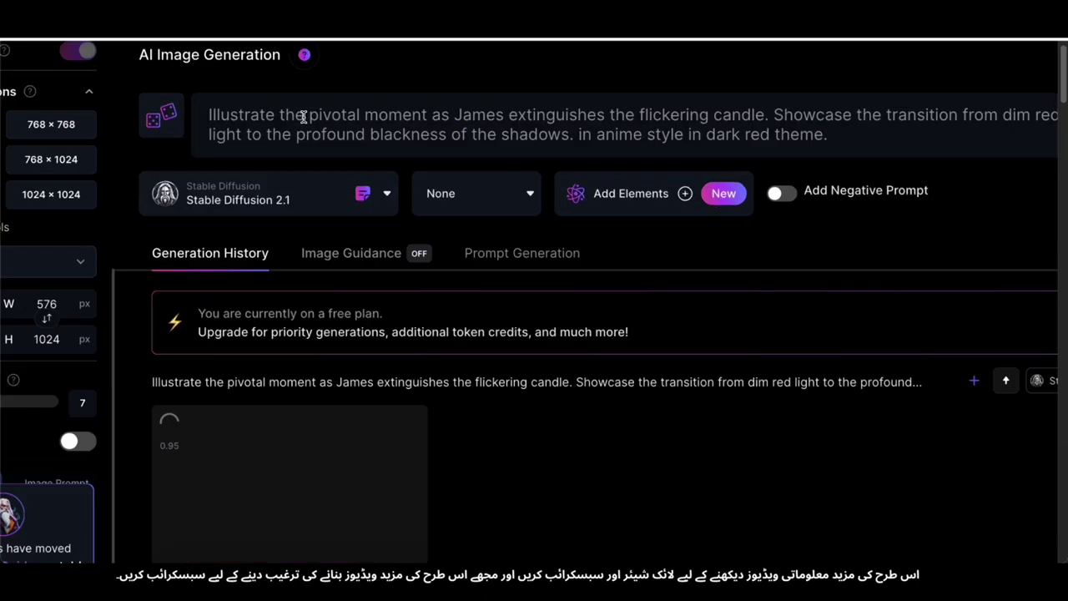
Look through the generation history and examine the flickering candle image at enlarged size
{"action": "left_click_drag", "start_coordinate": [263, 116], "coordinate": [537, 115]}
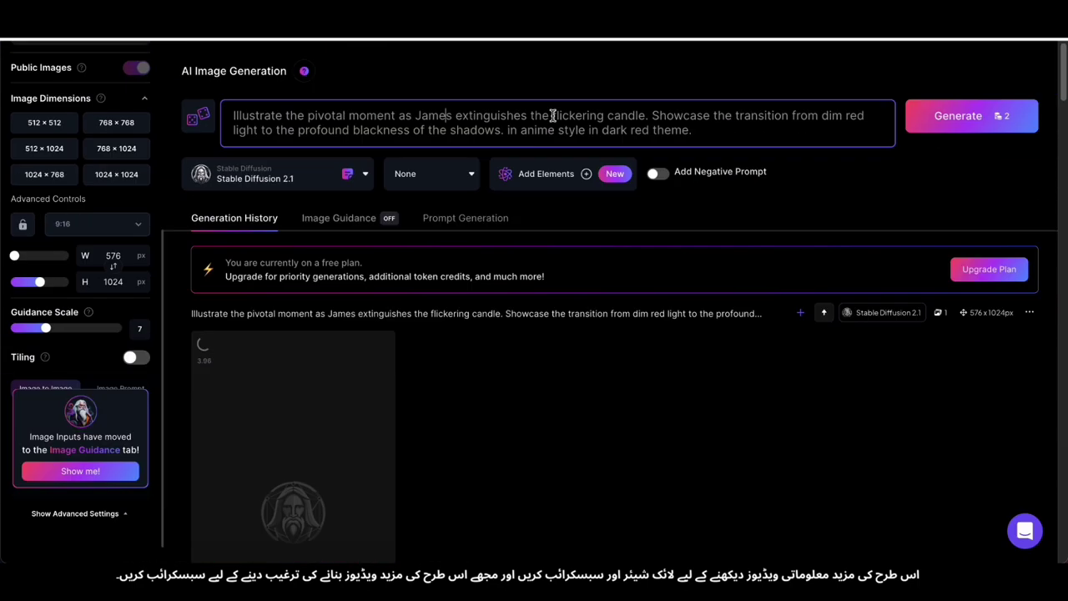
{"action": "scroll", "coordinate": [519, 328], "scroll_direction": "down", "scroll_amount": 5}
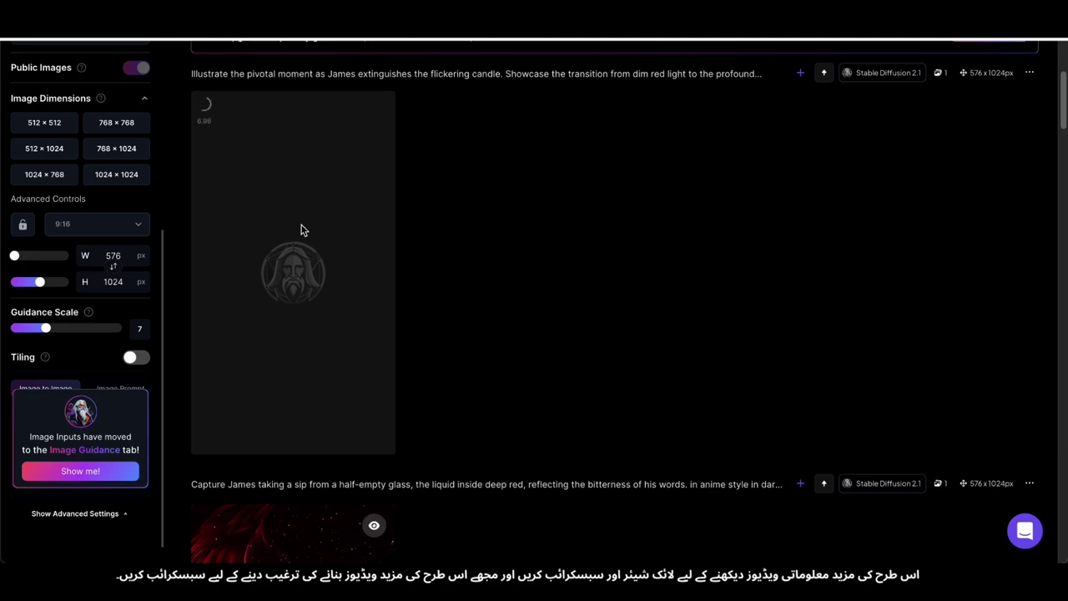
{"action": "scroll", "coordinate": [336, 269], "scroll_direction": "down", "scroll_amount": 10}
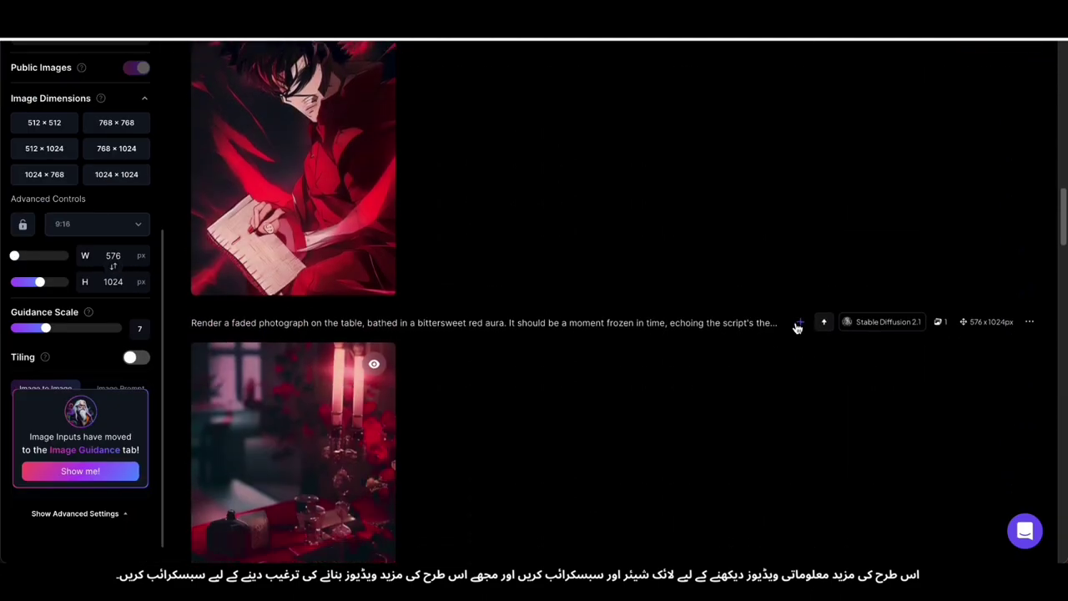
{"action": "scroll", "coordinate": [797, 327], "scroll_direction": "down", "scroll_amount": 10}
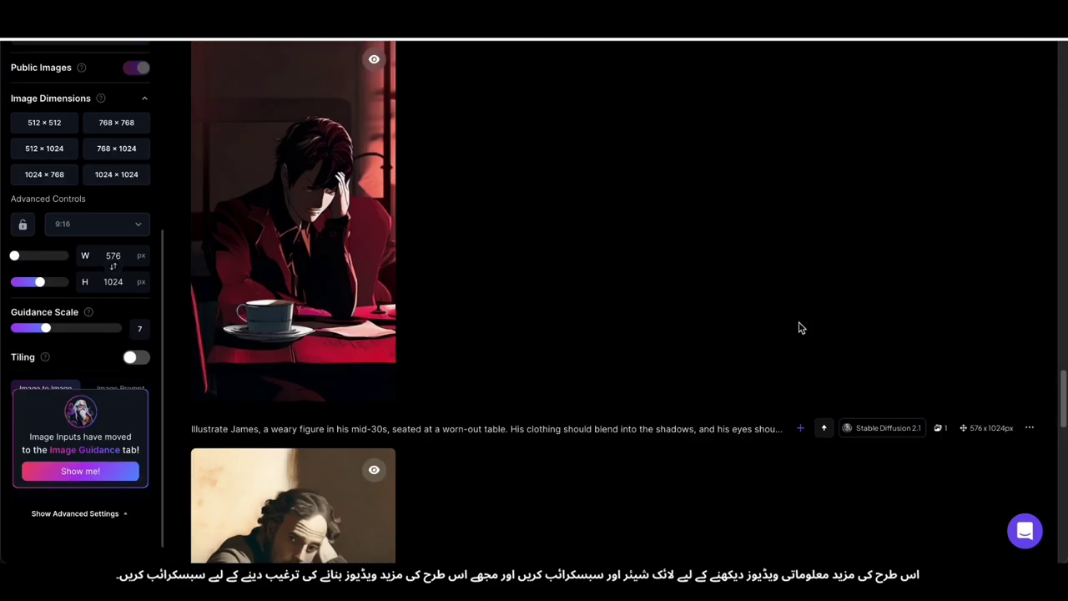
{"action": "scroll", "coordinate": [798, 327], "scroll_direction": "up", "scroll_amount": 10}
{"action": "scroll", "coordinate": [302, 344], "scroll_direction": "down", "scroll_amount": 2}
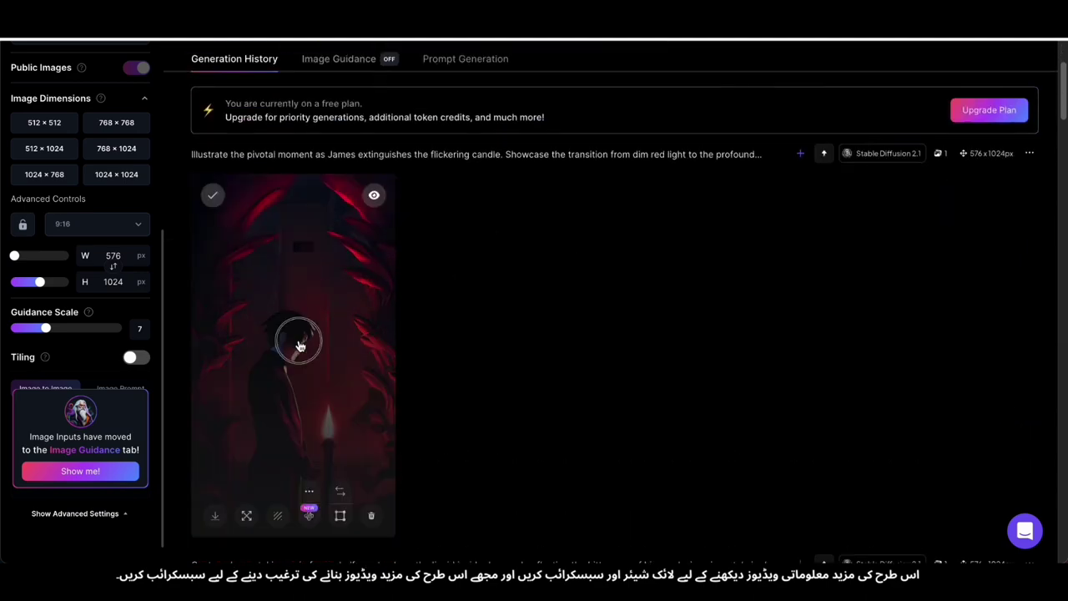
{"action": "left_click", "coordinate": [300, 346]}
{"action": "left_click", "coordinate": [636, 377]}
{"action": "scroll", "coordinate": [636, 378], "scroll_direction": "down", "scroll_amount": 3}
{"action": "scroll", "coordinate": [605, 333], "scroll_direction": "down", "scroll_amount": 1}
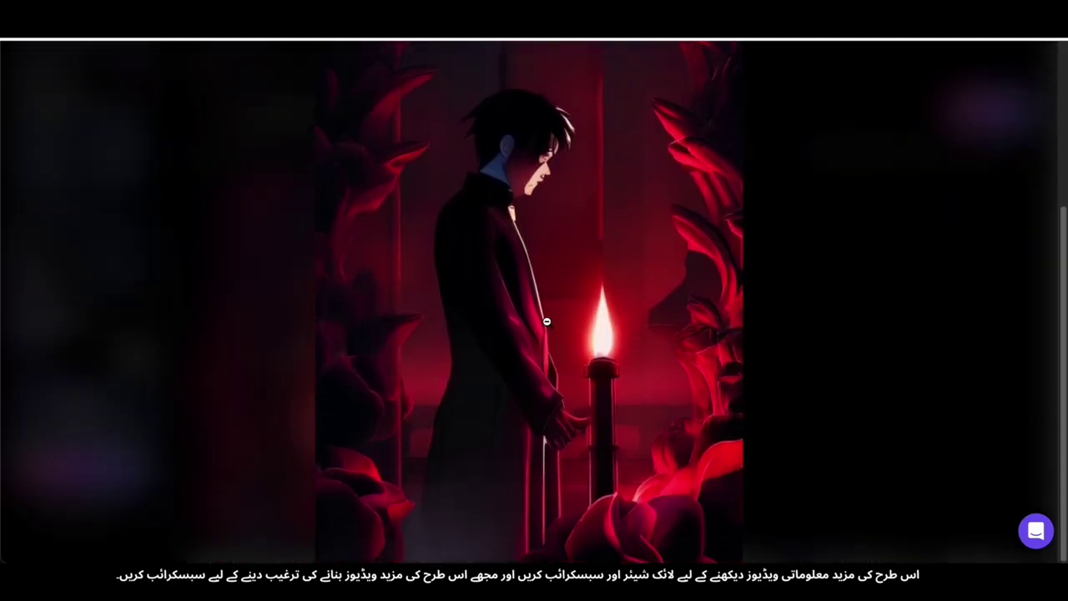
{"action": "left_click", "coordinate": [862, 351]}
{"action": "scroll", "coordinate": [860, 351], "scroll_direction": "down", "scroll_amount": 10}
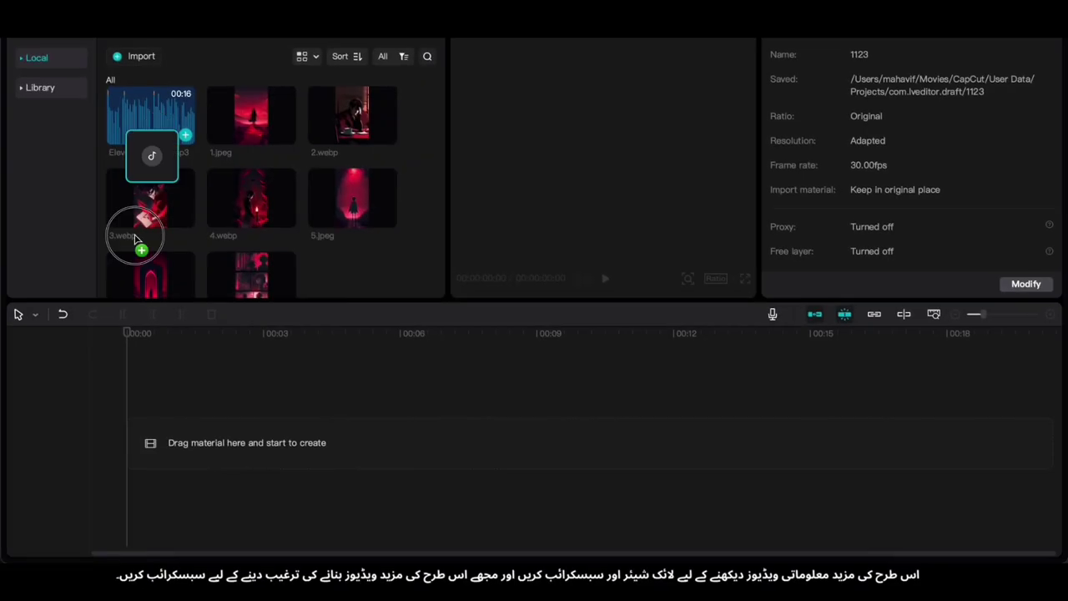
Switch to CapCut, place the ElevenLabs voiceover at the start of the timeline and enable noise reduction for it
{"action": "left_click_drag", "start_coordinate": [147, 125], "coordinate": [244, 453]}
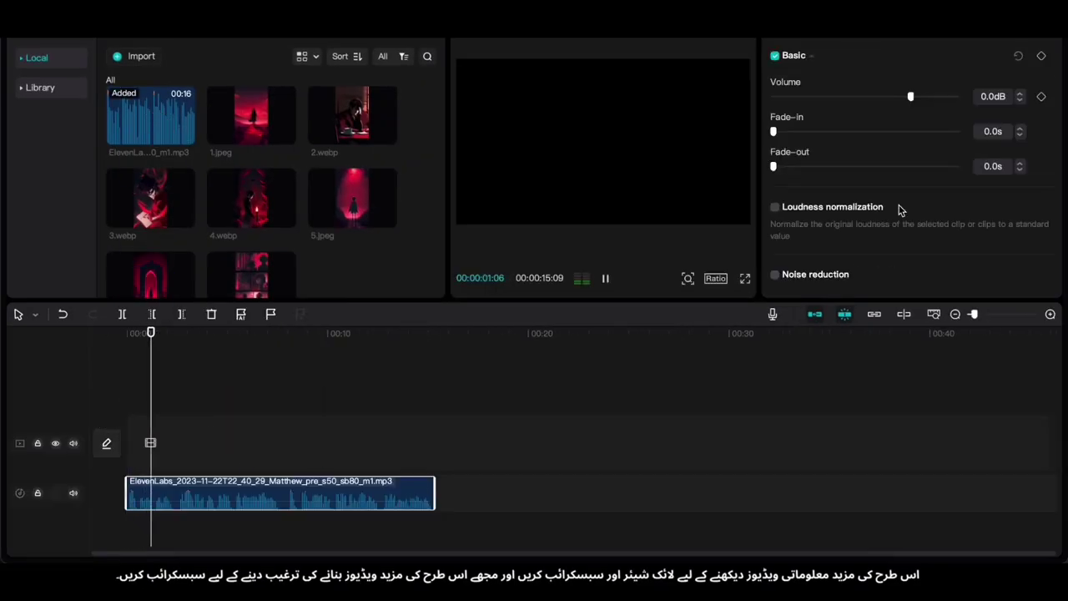
{"action": "left_click", "coordinate": [775, 275]}
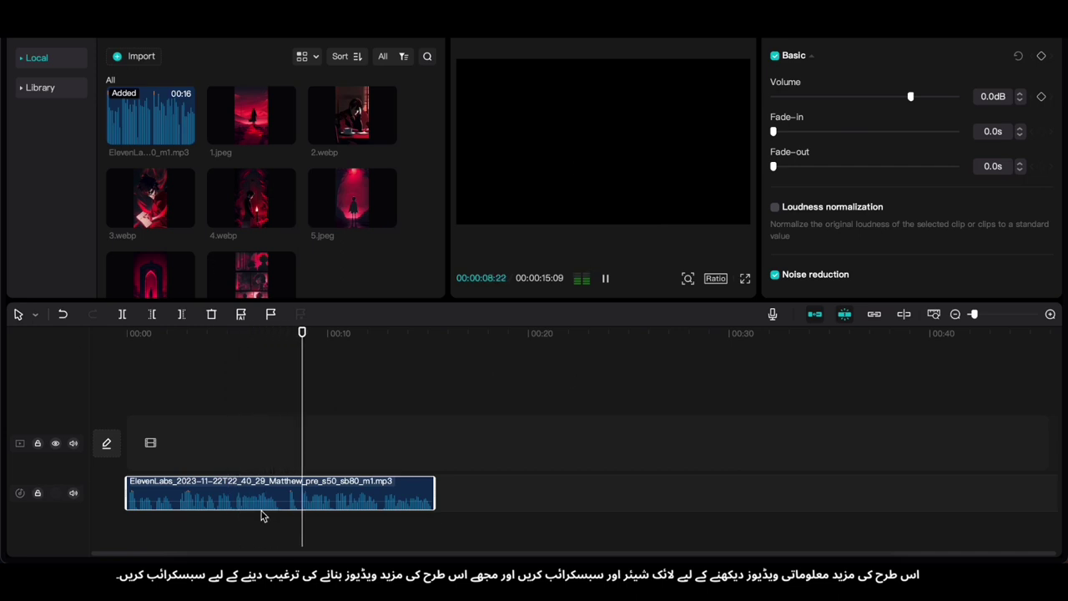
Cut the pause out of the voiceover from 00:00:07:17, close the gap between the two clips and play the joint
{"action": "scroll", "coordinate": [334, 515], "scroll_direction": "up", "scroll_amount": 3}
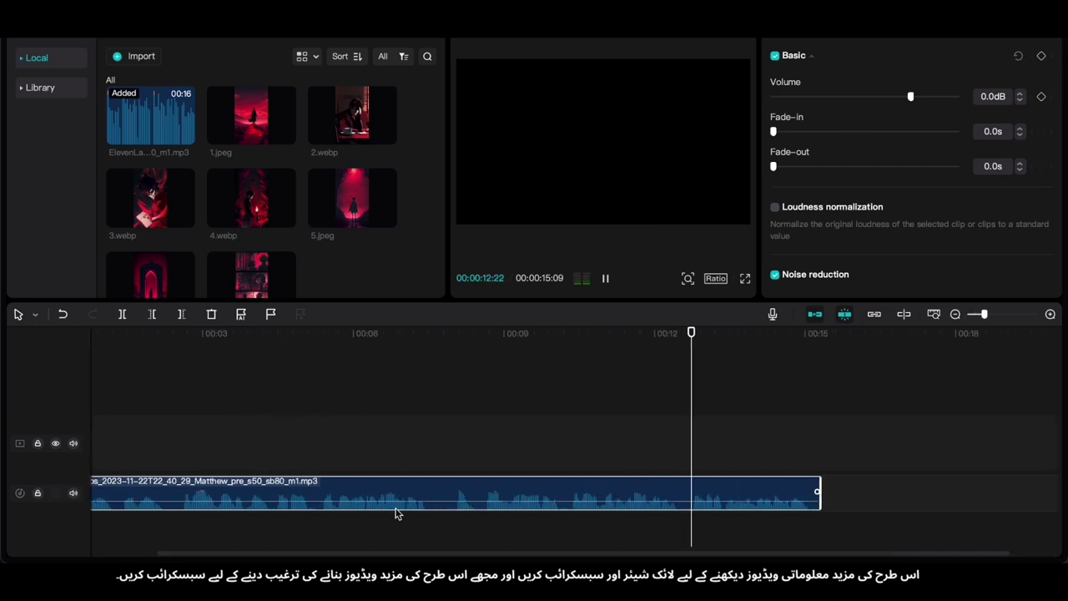
{"action": "left_click", "coordinate": [431, 528]}
{"action": "left_click", "coordinate": [431, 525]}
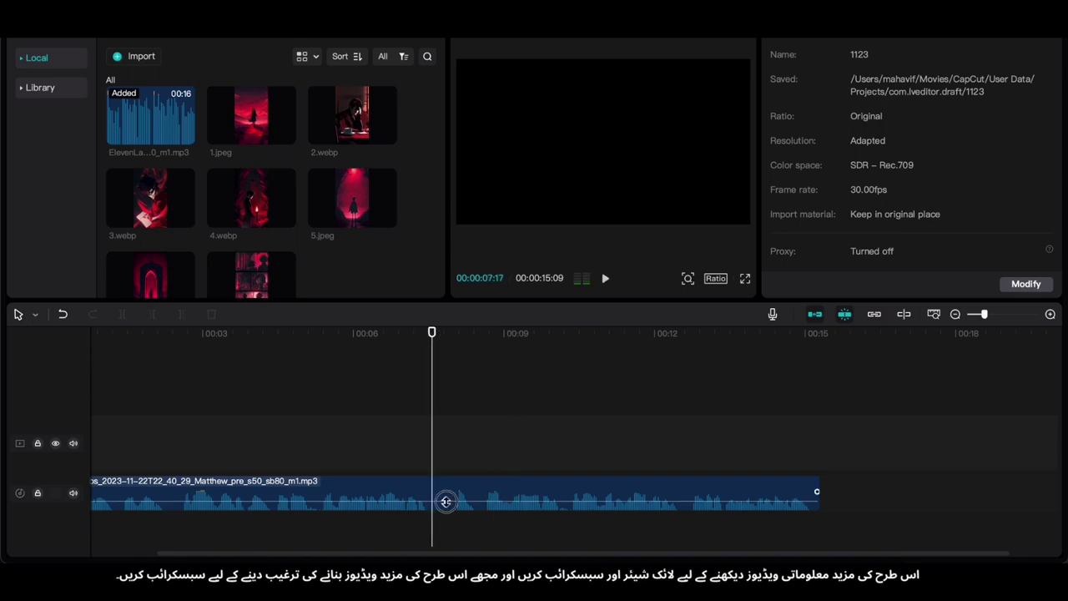
{"action": "key", "text": "ctrl+b"}
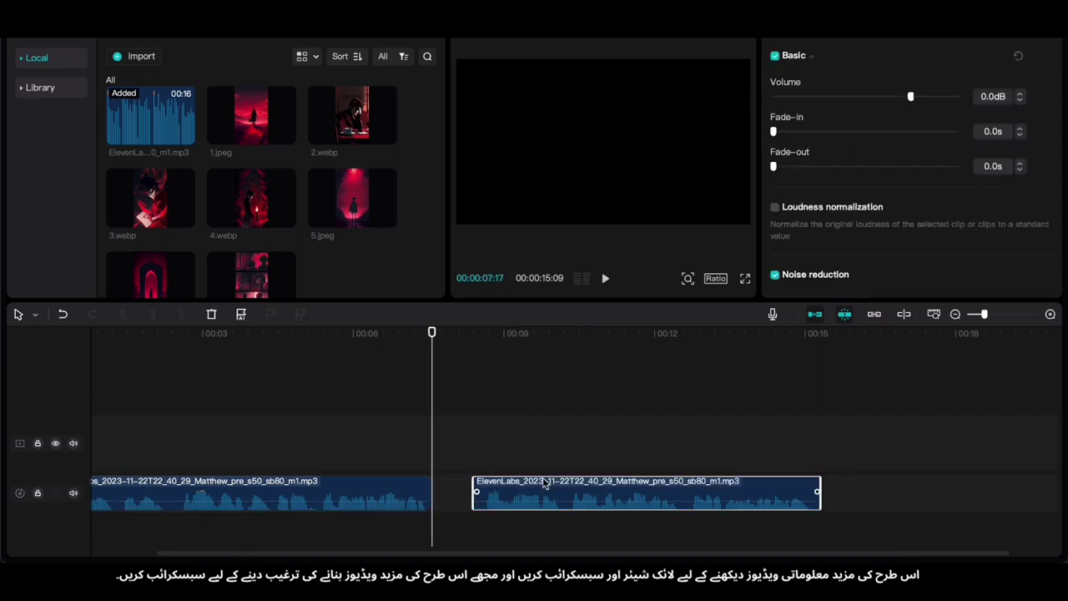
{"action": "left_click_drag", "start_coordinate": [539, 490], "coordinate": [497, 492]}
{"action": "left_click", "coordinate": [338, 534]}
{"action": "key", "text": "space"}
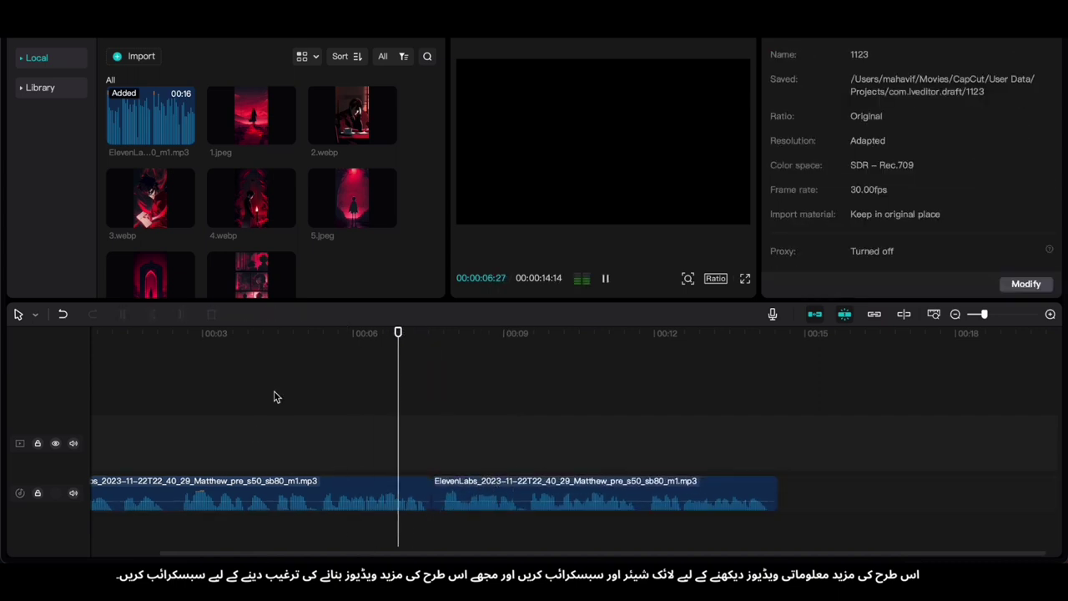
Add the extracted audio Extracted20231123-1 beneath the voiceover at the start of the timeline
{"action": "scroll", "coordinate": [315, 432], "scroll_direction": "down", "scroll_amount": 5}
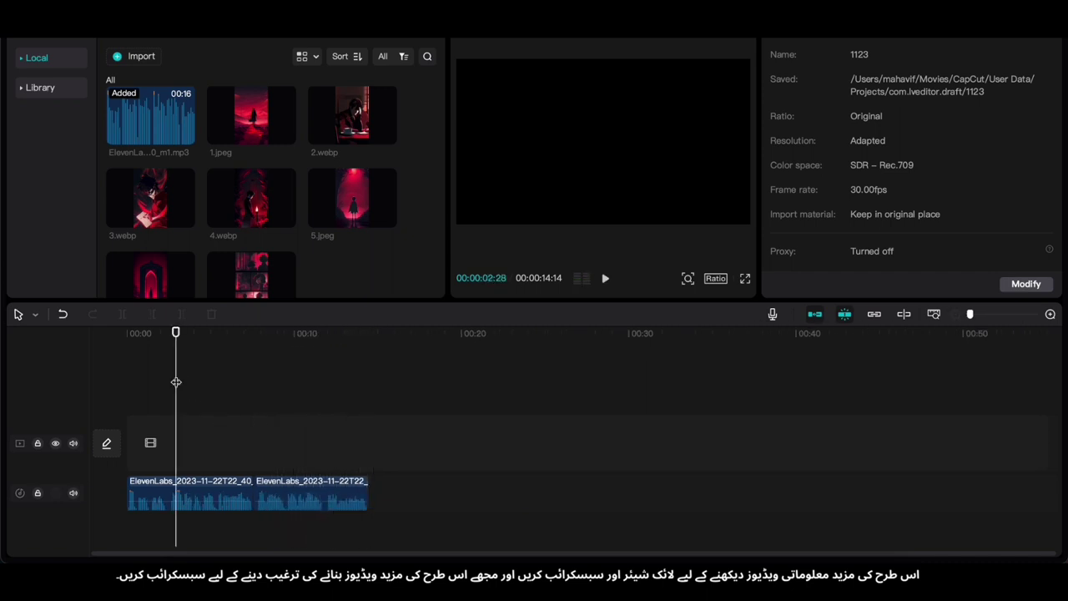
{"action": "left_click_drag", "start_coordinate": [384, 458], "coordinate": [25, 517]}
{"action": "scroll", "coordinate": [184, 538], "scroll_direction": "up", "scroll_amount": 4}
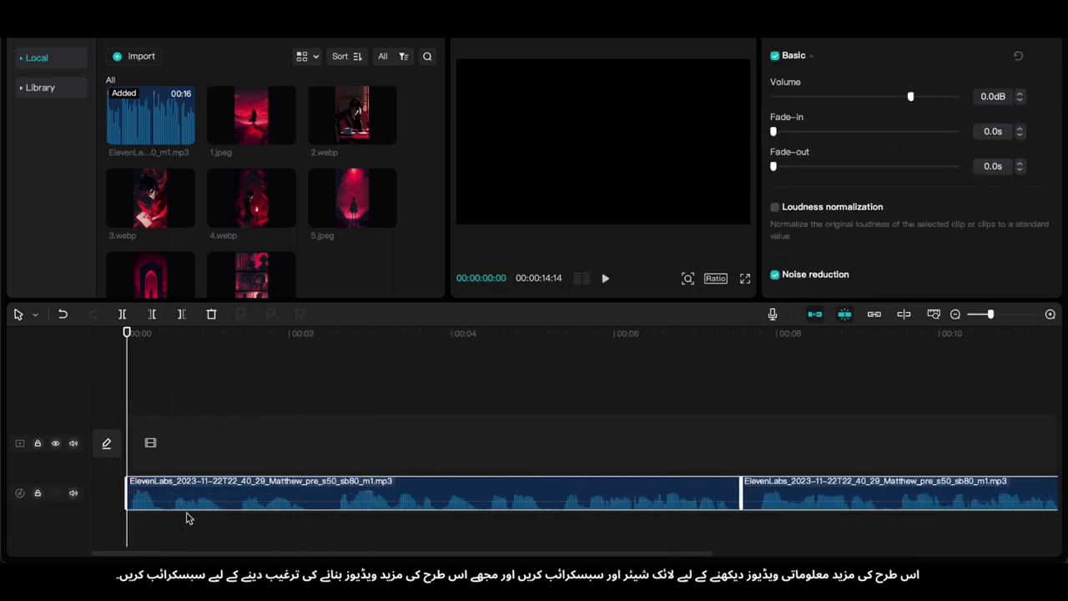
{"action": "scroll", "coordinate": [187, 518], "scroll_direction": "down", "scroll_amount": 2}
{"action": "scroll", "coordinate": [187, 518], "scroll_direction": "down", "scroll_amount": 3}
{"action": "left_click", "coordinate": [62, 25]}
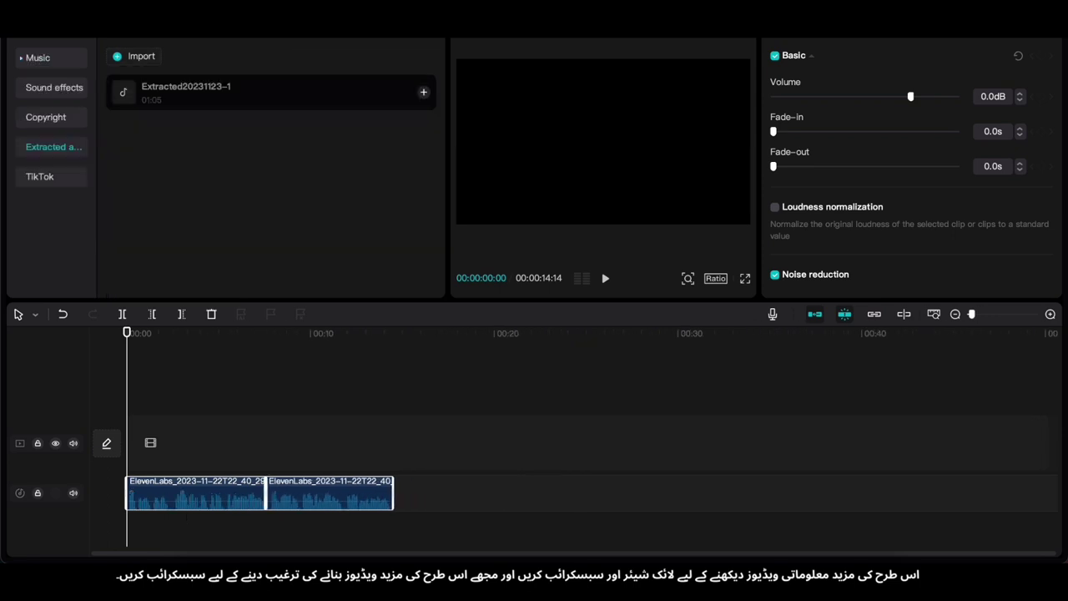
{"action": "left_click_drag", "start_coordinate": [180, 97], "coordinate": [95, 529]}
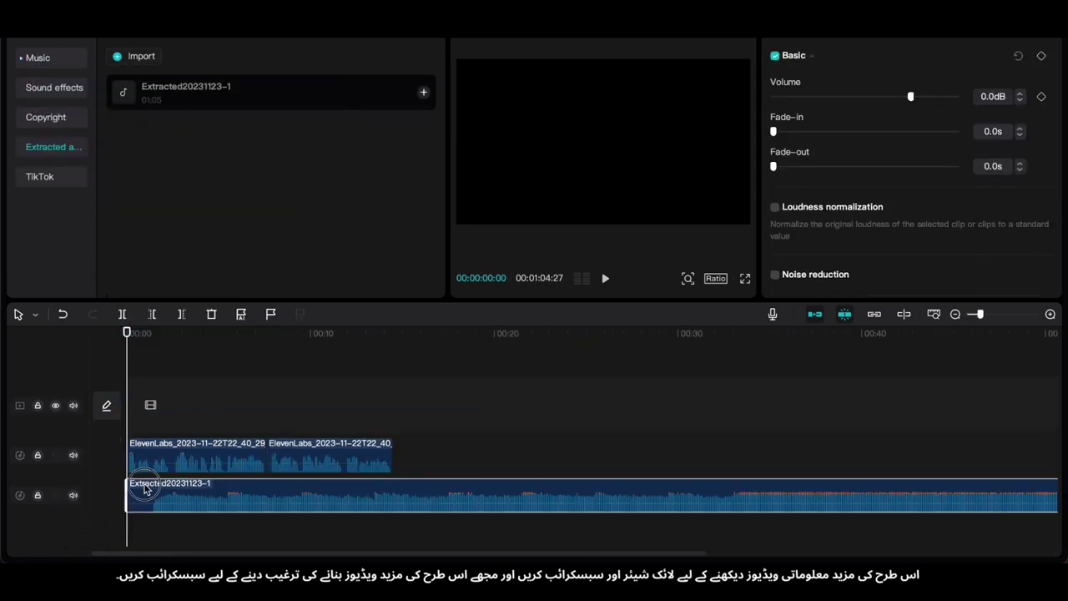
Trim the silent beginning of the background music and lower its volume to -15.4 dB
{"action": "key", "text": "space"}
{"action": "mouse_move", "coordinate": [194, 490]}
{"action": "left_mouse_down"}
{"action": "mouse_move", "coordinate": [168, 501]}
{"action": "mouse_move", "coordinate": [189, 506]}
{"action": "left_mouse_up"}
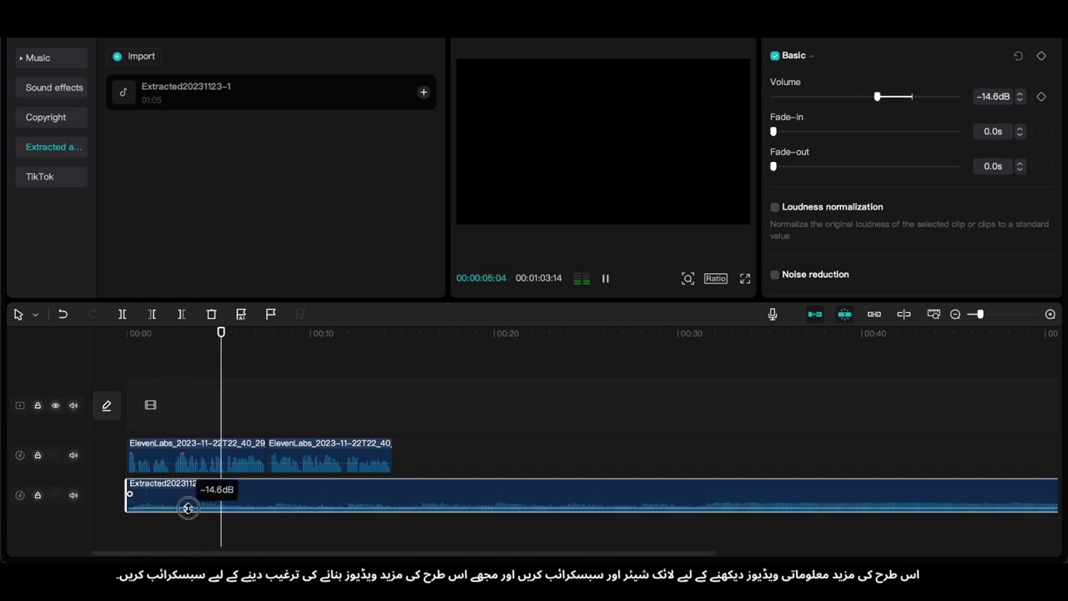
{"action": "left_click", "coordinate": [100, 525]}
{"action": "scroll", "coordinate": [119, 527], "scroll_direction": "up", "scroll_amount": 3}
{"action": "scroll", "coordinate": [120, 527], "scroll_direction": "right", "scroll_amount": 3}
{"action": "scroll", "coordinate": [415, 526], "scroll_direction": "right", "scroll_amount": 3}
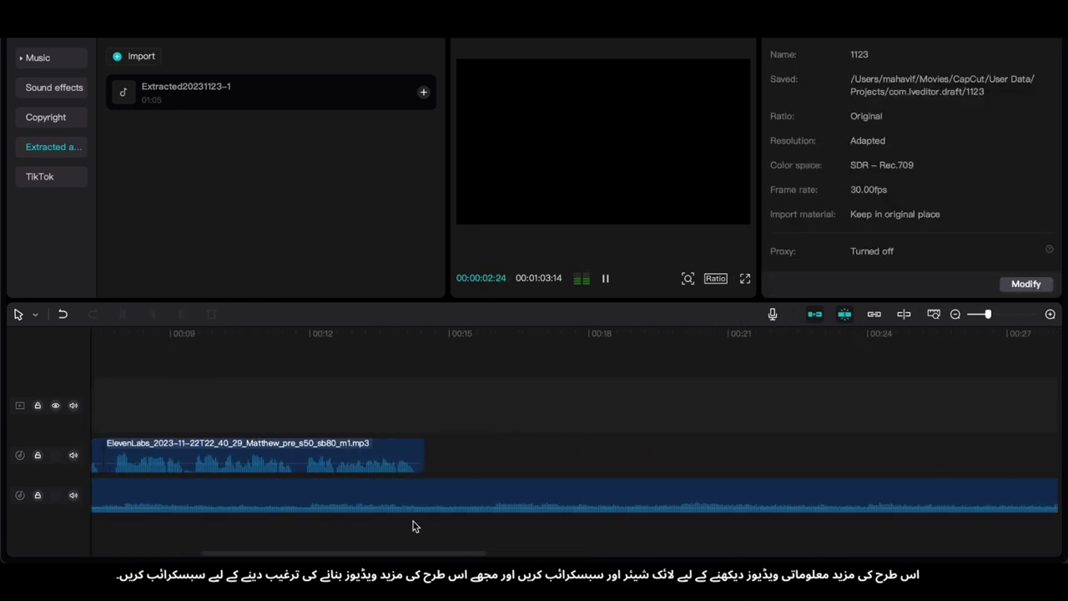
{"action": "scroll", "coordinate": [417, 524], "scroll_direction": "left", "scroll_amount": 6}
{"action": "left_click_drag", "start_coordinate": [357, 510], "coordinate": [354, 509]}
{"action": "scroll", "coordinate": [500, 509], "scroll_direction": "right", "scroll_amount": 4}
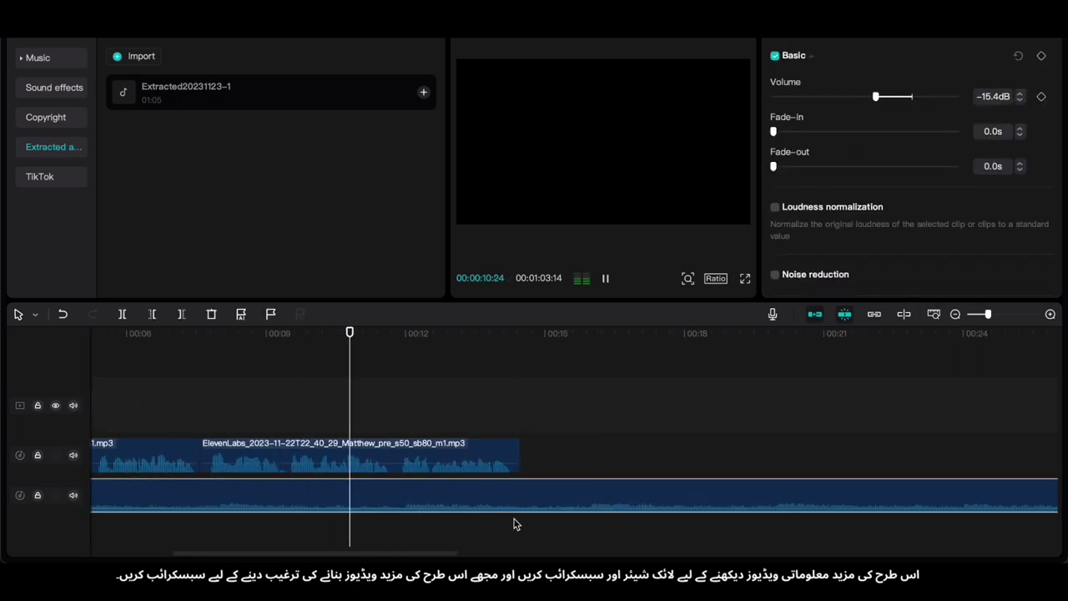
Cut the voiceover and background music at about 00:00:14:09 and delete everything beyond that point
{"action": "left_click", "coordinate": [511, 522]}
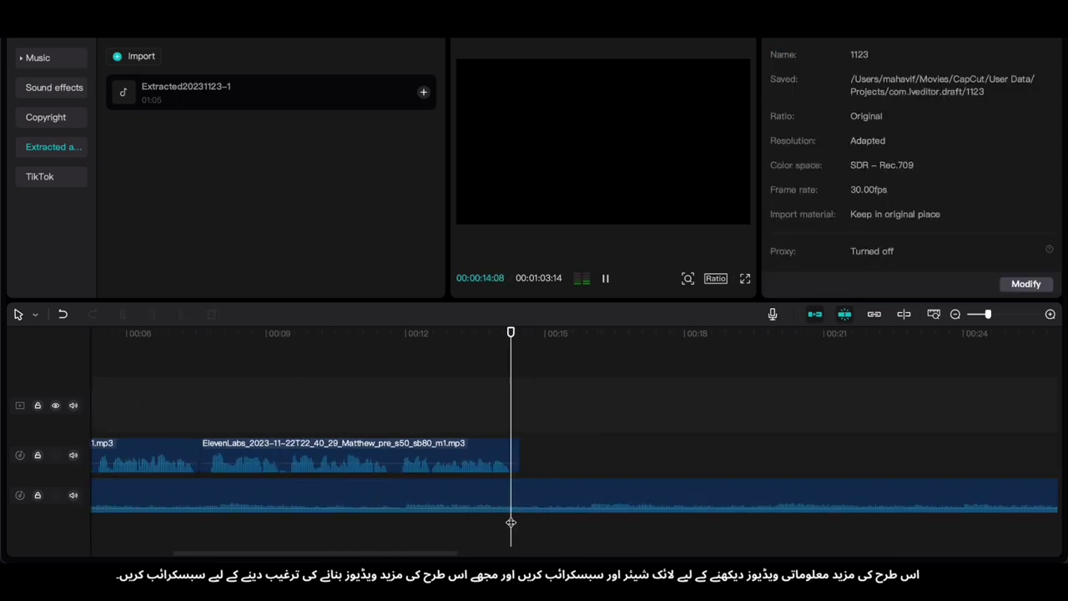
{"action": "left_click", "coordinate": [505, 492]}
{"action": "key", "text": "super+b"}
{"action": "key", "text": "Delete"}
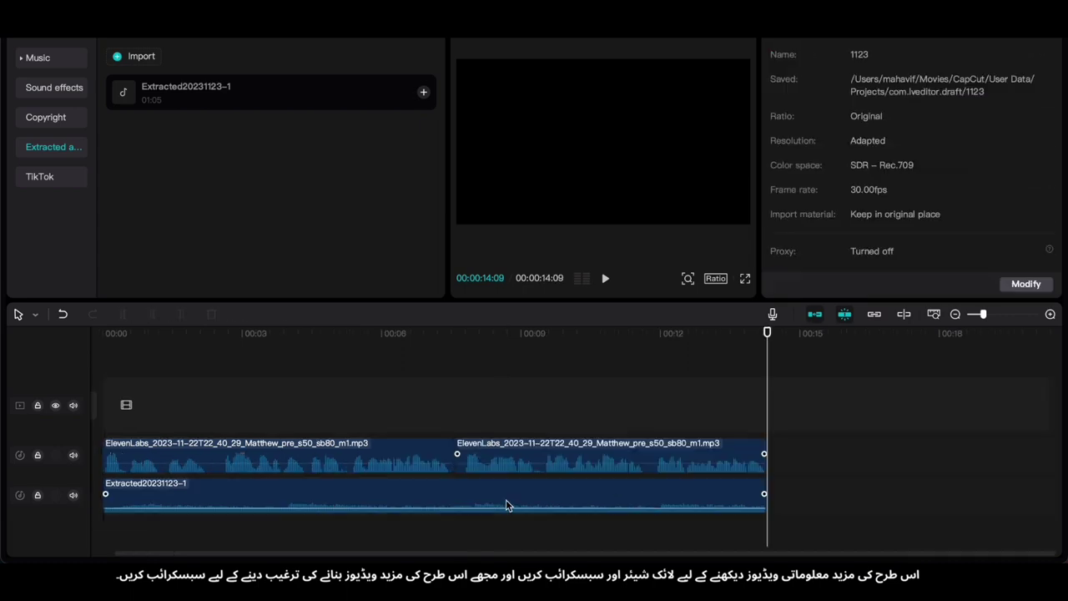
{"action": "left_click", "coordinate": [296, 394]}
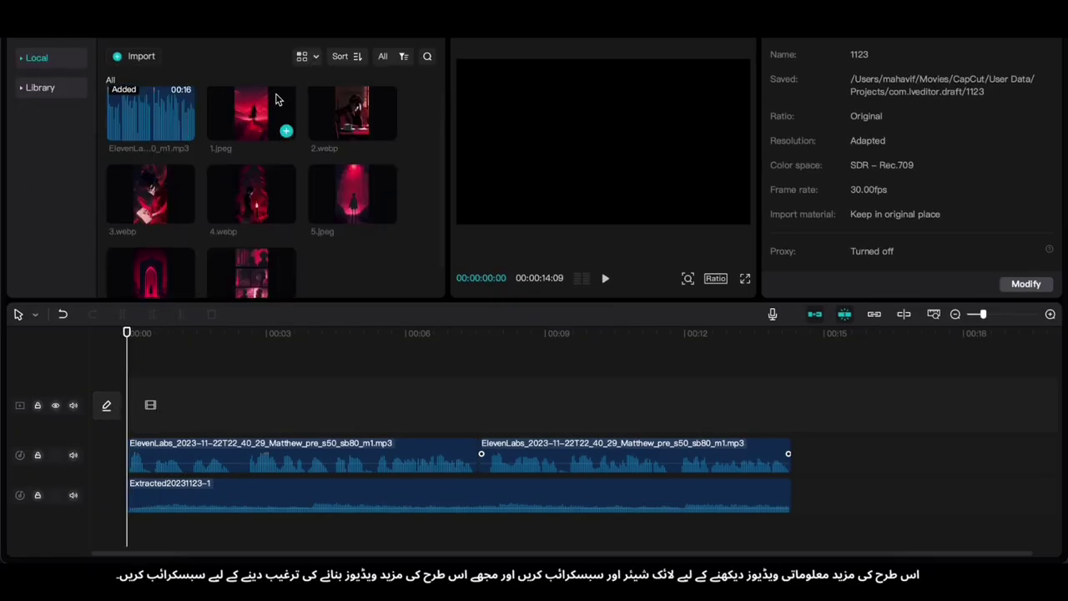
Place the image 2.webp at the start of the main video track
{"action": "scroll", "coordinate": [232, 263], "scroll_direction": "down", "scroll_amount": 2}
{"action": "scroll", "coordinate": [256, 185], "scroll_direction": "up", "scroll_amount": 2}
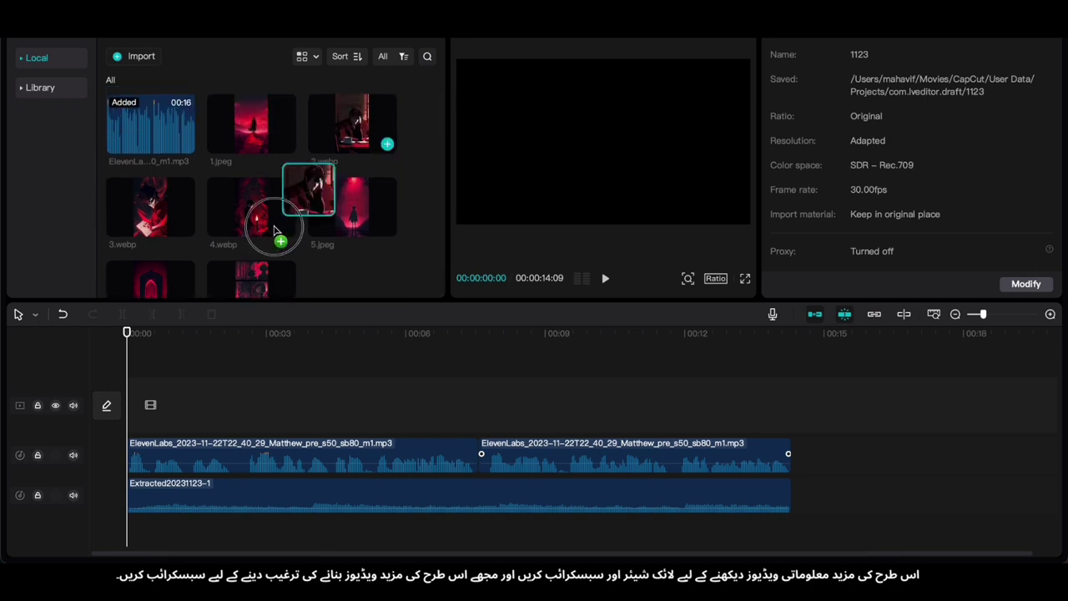
{"action": "left_click_drag", "start_coordinate": [275, 230], "coordinate": [175, 376]}
{"action": "left_click_drag", "start_coordinate": [183, 435], "coordinate": [192, 463]}
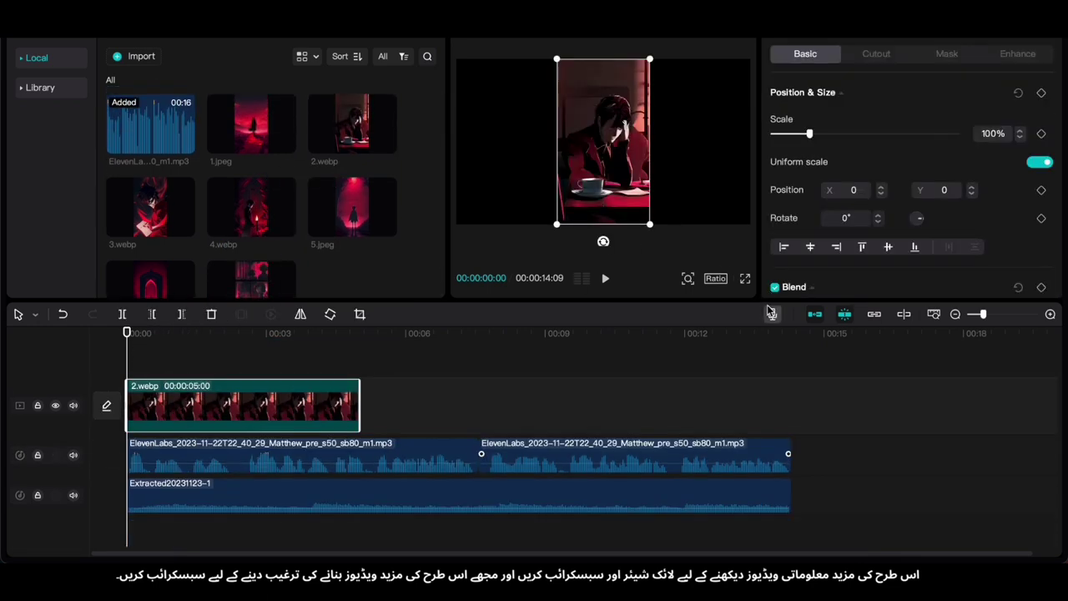
Set the project's aspect ratio to 9:16
{"action": "left_click", "coordinate": [715, 278]}
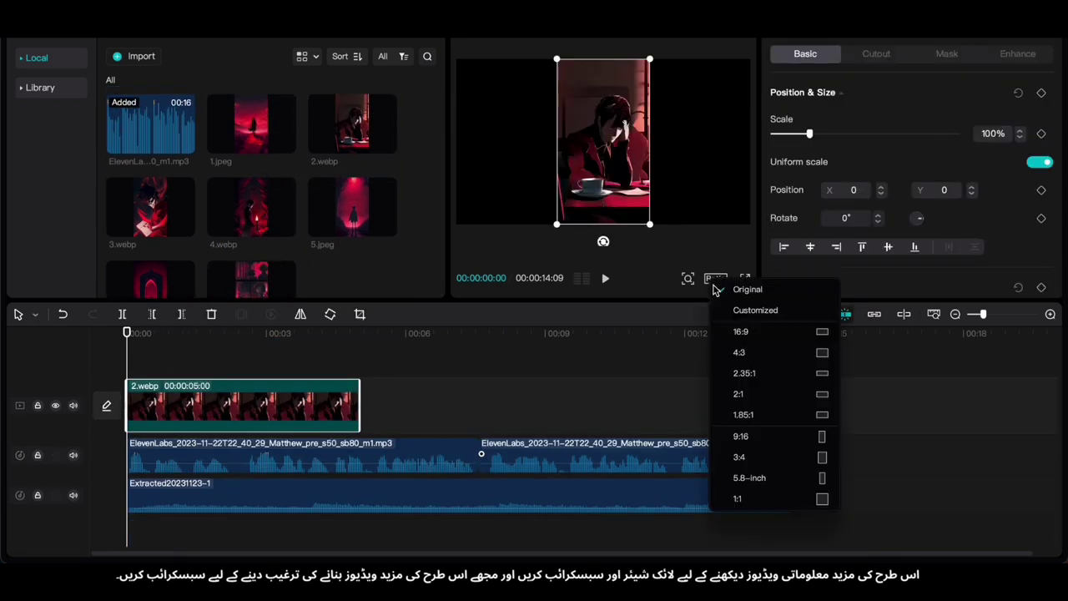
{"action": "left_click", "coordinate": [819, 442]}
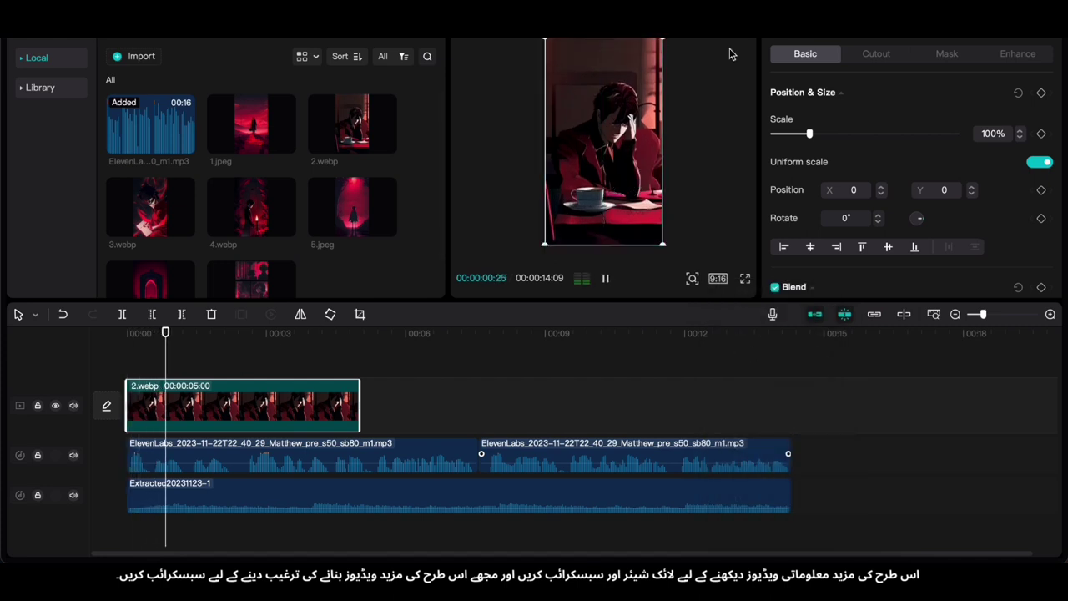
Try the Enlarge Bounce style of combo animation on the 2.webp clip and settle on Pendulum 1
{"action": "left_click", "coordinate": [899, 56]}
{"action": "left_click", "coordinate": [894, 29]}
{"action": "left_click", "coordinate": [1024, 55]}
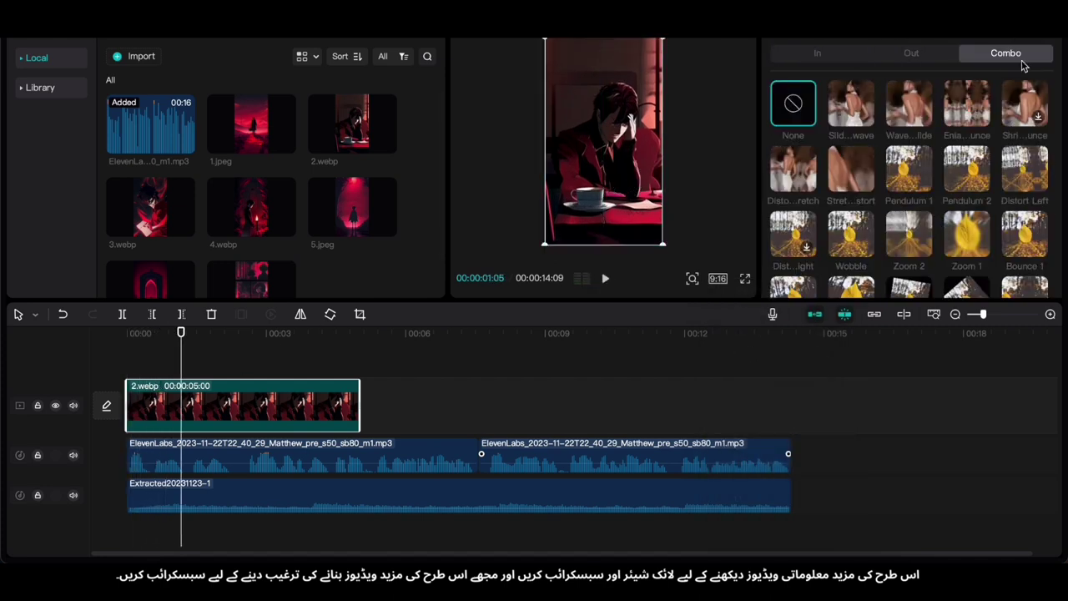
{"action": "scroll", "coordinate": [959, 105], "scroll_direction": "down", "scroll_amount": 1}
{"action": "left_click", "coordinate": [961, 108]}
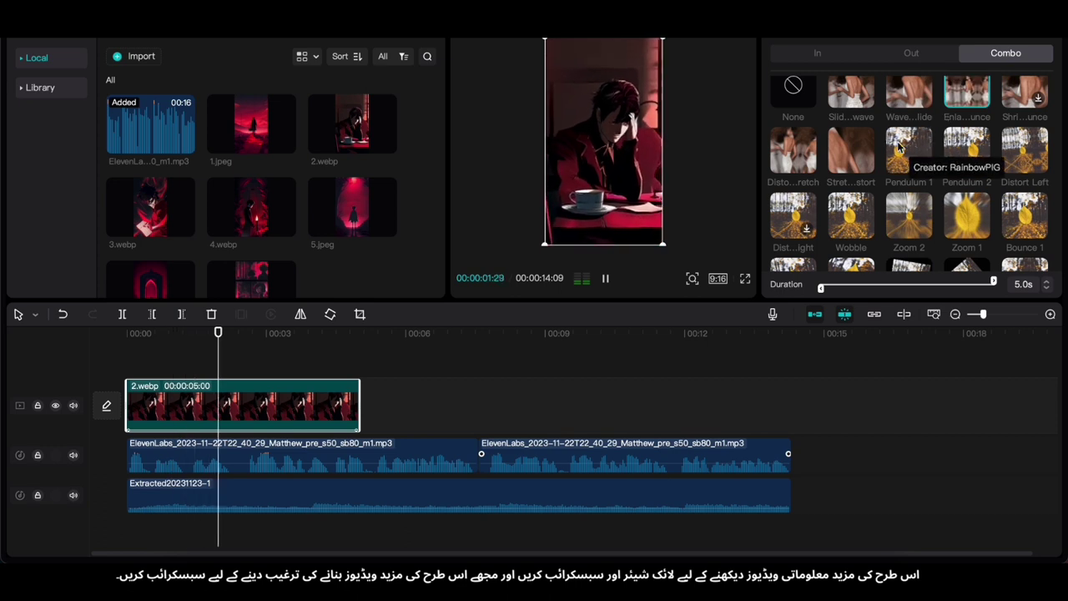
{"action": "left_click", "coordinate": [891, 153]}
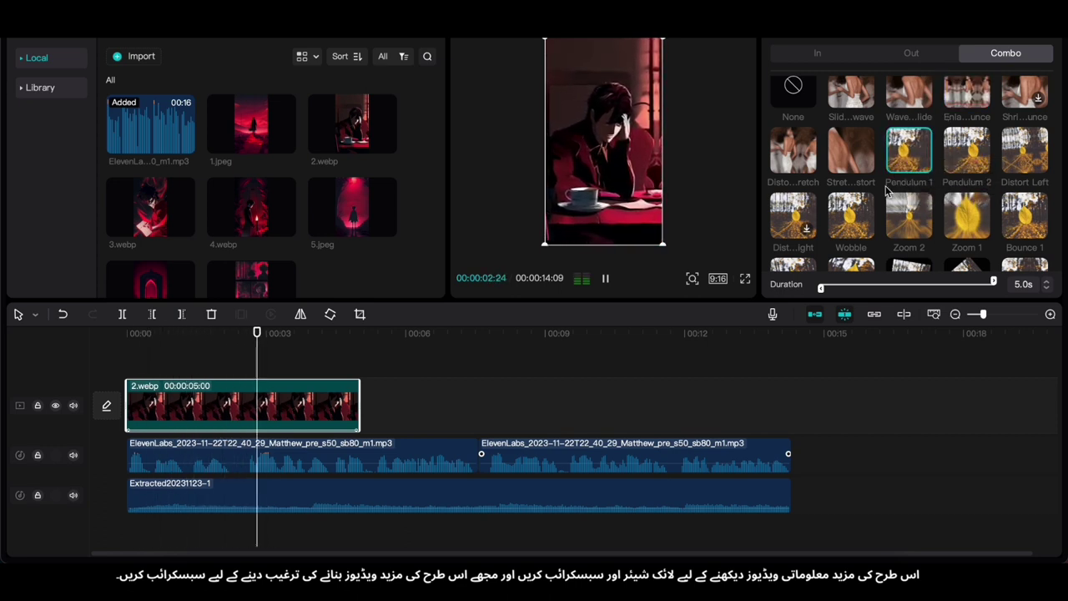
Shorten the 2.webp clip to 00:00:02:15 and play it back from the start
{"action": "left_click_drag", "start_coordinate": [353, 422], "coordinate": [243, 421]}
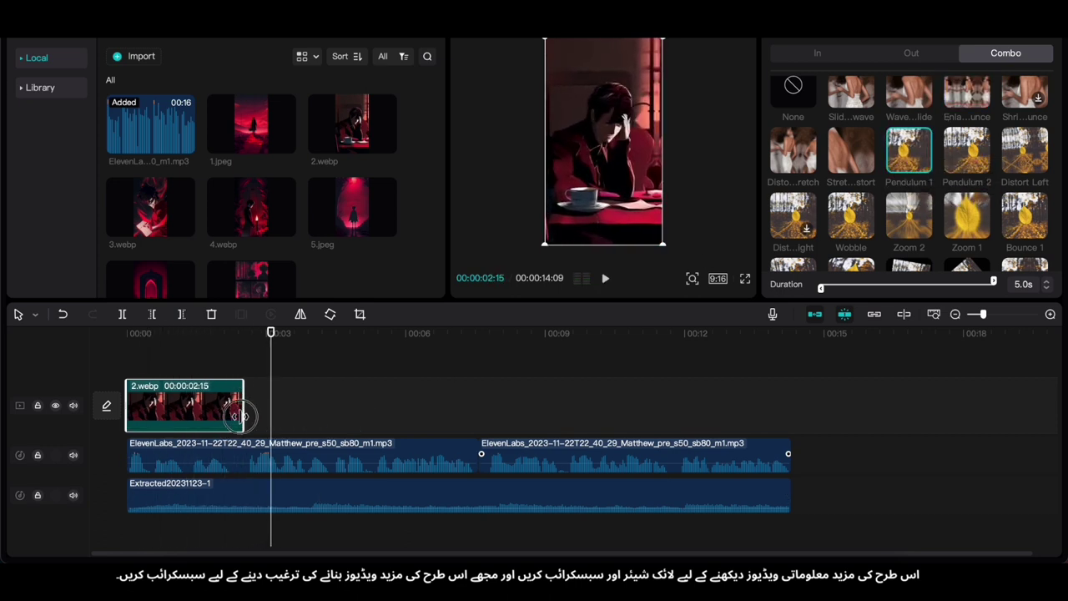
{"action": "left_click", "coordinate": [121, 360]}
{"action": "key", "text": "space"}
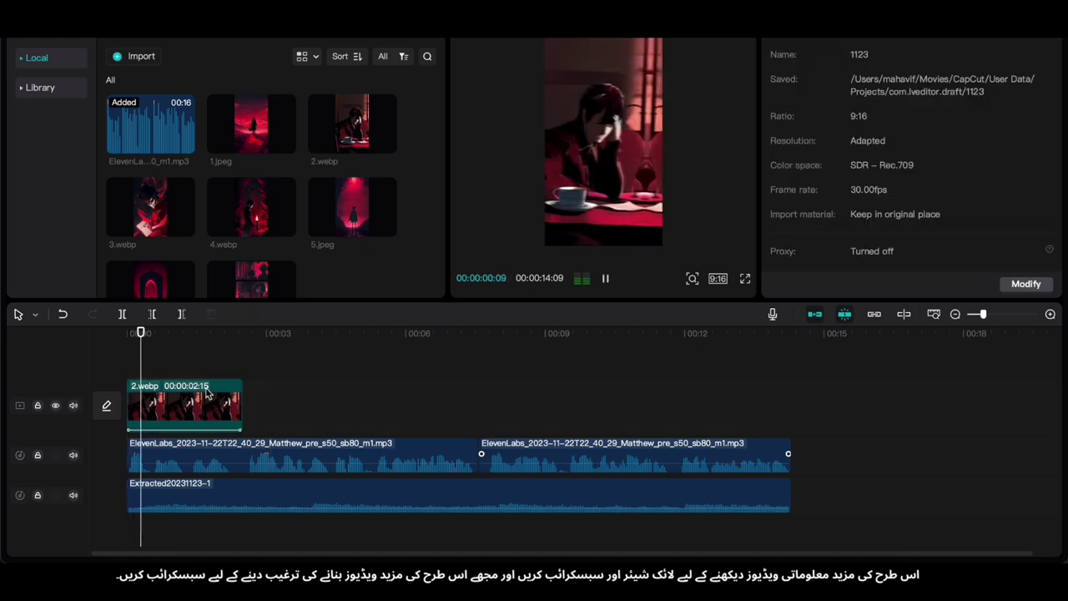
{"action": "key", "text": "space"}
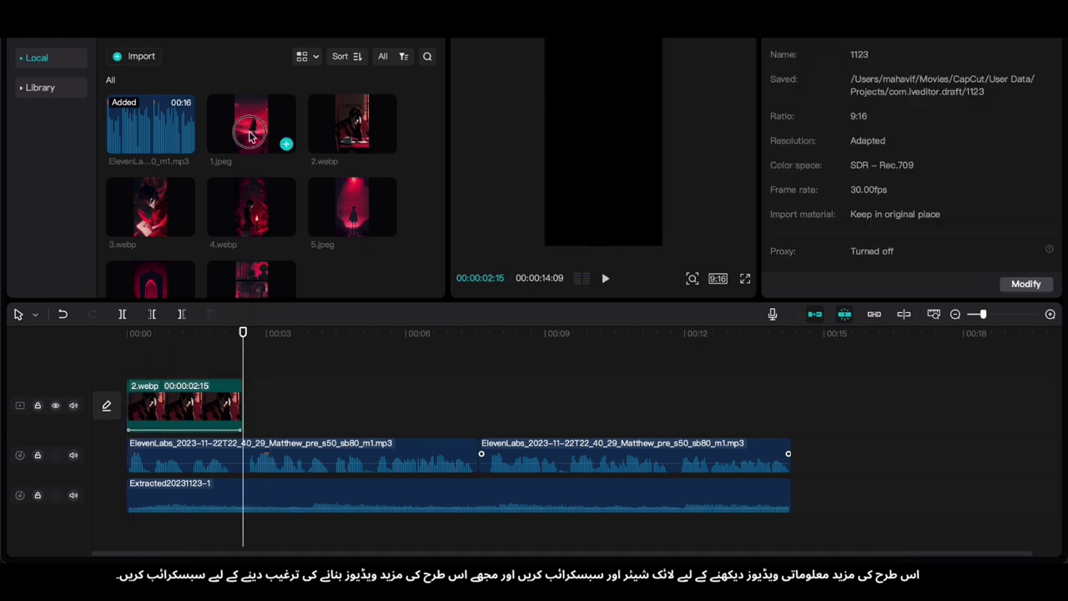
Place 1.jpeg directly after 2.webp and give it the Sway Out combo animation after trying several others
{"action": "left_click_drag", "start_coordinate": [250, 136], "coordinate": [261, 410]}
{"action": "left_click", "coordinate": [790, 223]}
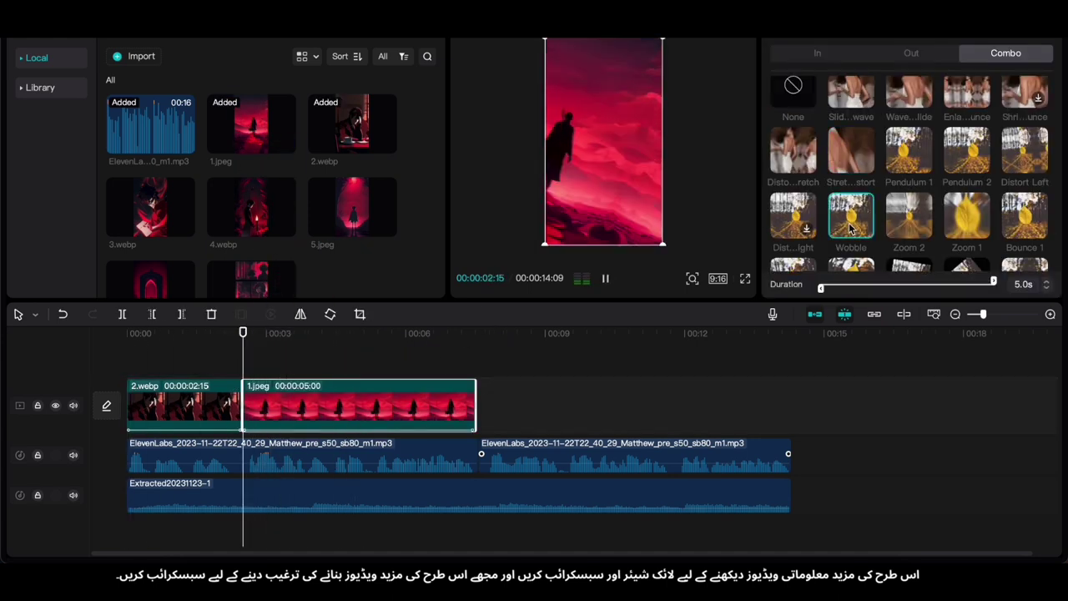
{"action": "scroll", "coordinate": [835, 225], "scroll_direction": "down", "scroll_amount": 1}
{"action": "left_click", "coordinate": [906, 216]}
{"action": "scroll", "coordinate": [900, 209], "scroll_direction": "down", "scroll_amount": 2}
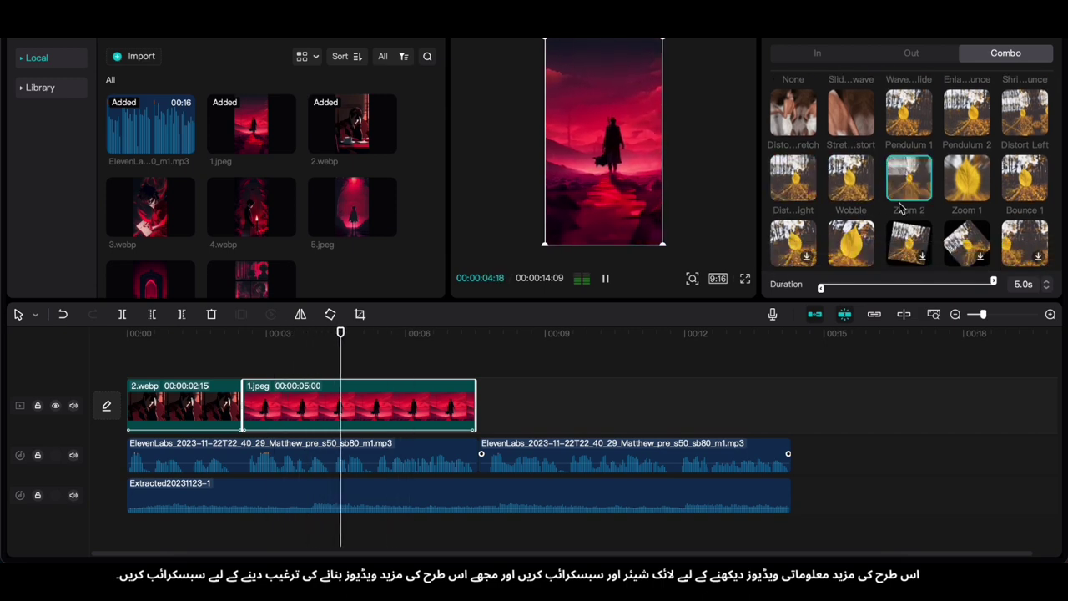
{"action": "scroll", "coordinate": [955, 200], "scroll_direction": "down", "scroll_amount": 1}
{"action": "left_click", "coordinate": [961, 200]}
{"action": "left_click", "coordinate": [902, 209]}
{"action": "left_click", "coordinate": [854, 203]}
{"action": "scroll", "coordinate": [851, 204], "scroll_direction": "down", "scroll_amount": 1}
{"action": "key", "text": "space"}
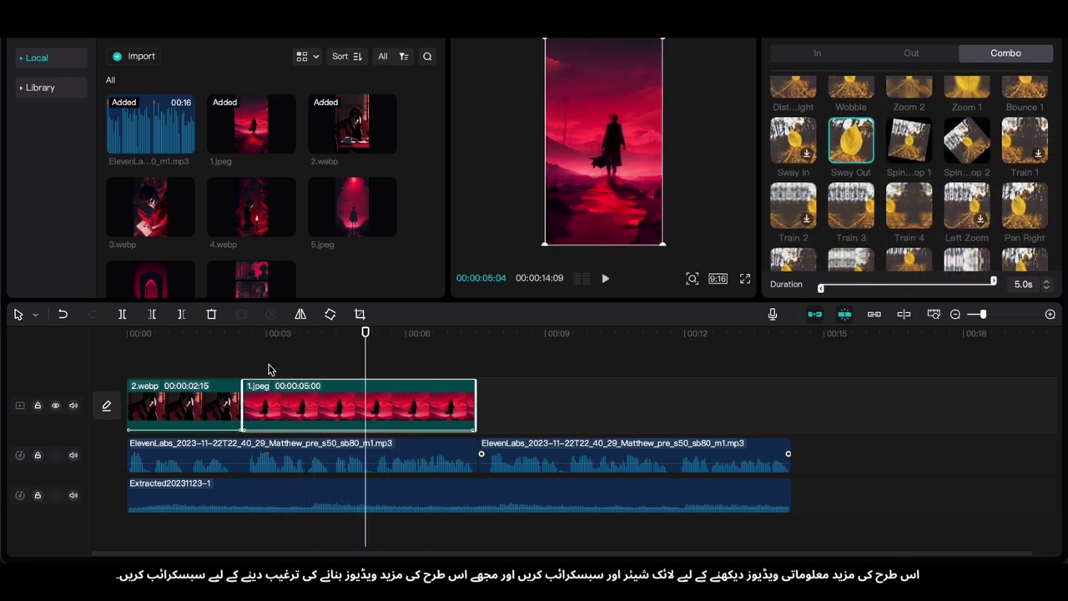
Play the 1.jpeg clip against the voiceover and shorten it to 00:00:01:28
{"action": "left_click", "coordinate": [243, 367]}
{"action": "key", "text": "space"}
{"action": "left_click", "coordinate": [417, 400]}
{"action": "left_click_drag", "start_coordinate": [474, 409], "coordinate": [332, 409]}
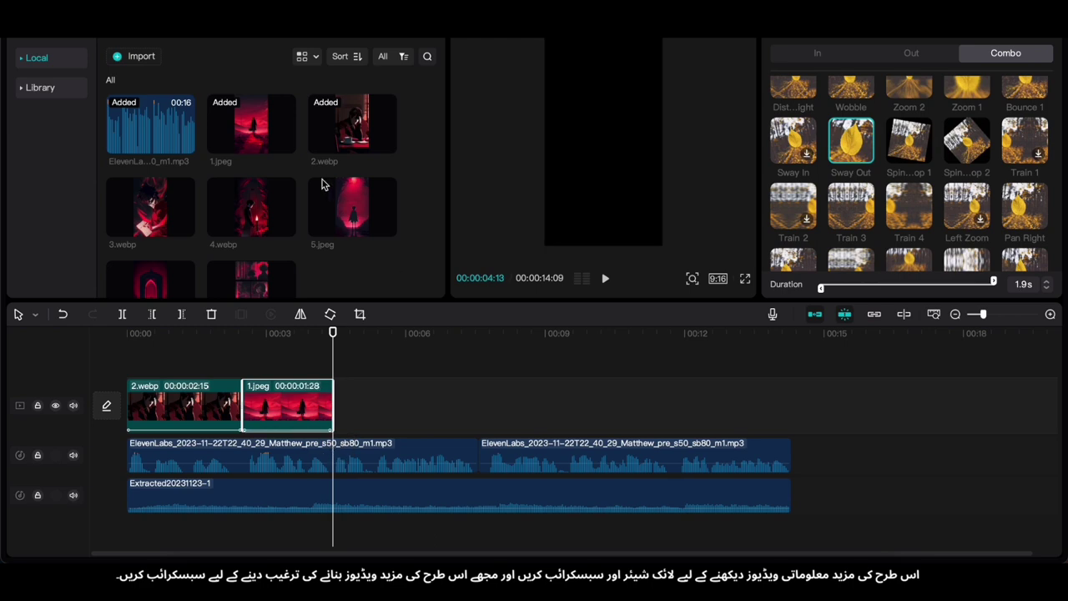
Place 3.webp after 1.jpeg and adjust the clip lengths to 00:00:02:24 for 1.jpeg and 00:00:02:08 for 3.webp
{"action": "left_click_drag", "start_coordinate": [324, 184], "coordinate": [392, 407]}
{"action": "left_click", "coordinate": [302, 315]}
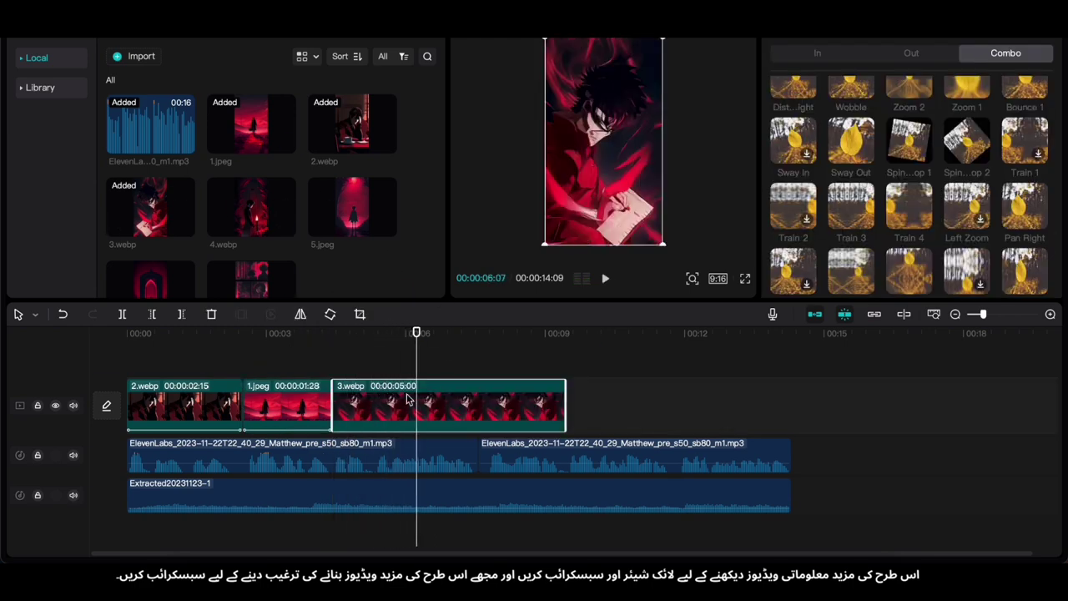
{"action": "left_click_drag", "start_coordinate": [564, 411], "coordinate": [472, 417]}
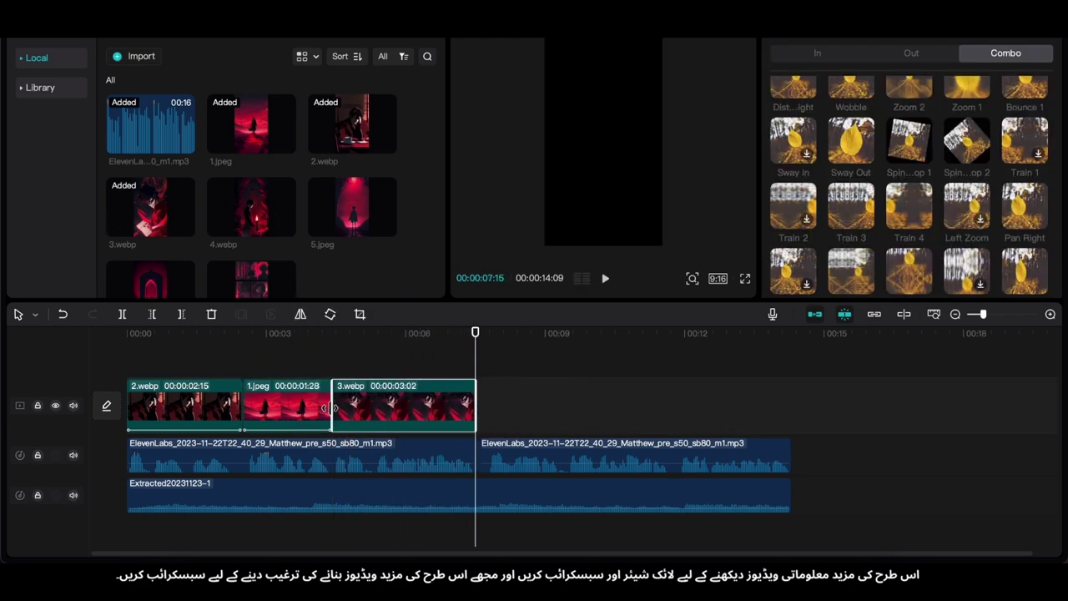
{"action": "left_click_drag", "start_coordinate": [330, 408], "coordinate": [371, 406]}
{"action": "left_click", "coordinate": [480, 369]}
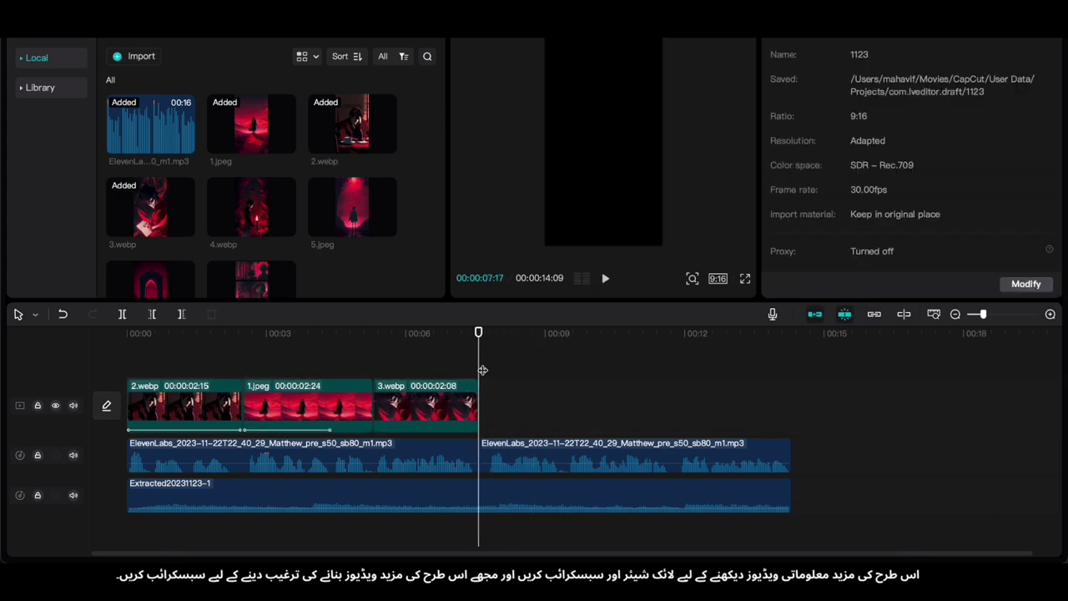
Add 4.webp after 3.webp, split it at 00:00:09:14 and delete the remainder
{"action": "left_click_drag", "start_coordinate": [482, 370], "coordinate": [498, 402]}
{"action": "key", "text": "space"}
{"action": "key", "text": "super+b"}
{"action": "key", "text": "BackSpace"}
Place 5.jpeg after 4.webp, split it at 00:00:11:21 and delete the remainder
{"action": "scroll", "coordinate": [697, 407], "scroll_direction": "right", "scroll_amount": 1}
{"action": "scroll", "coordinate": [306, 168], "scroll_direction": "down", "scroll_amount": 2}
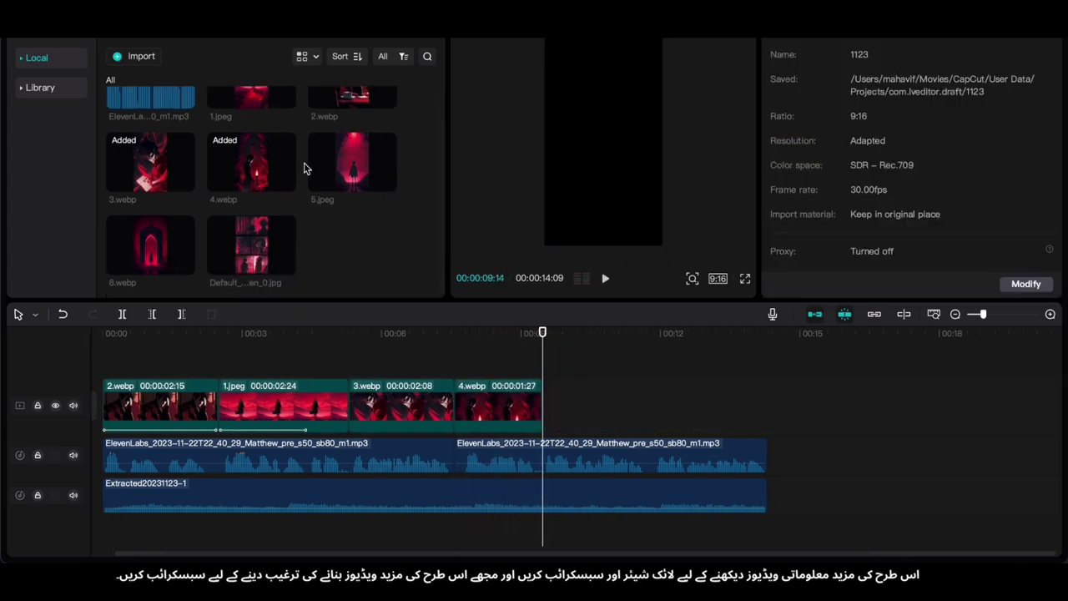
{"action": "left_click_drag", "start_coordinate": [332, 160], "coordinate": [619, 398]}
{"action": "key", "text": "space"}
{"action": "key", "text": "ctrl+b"}
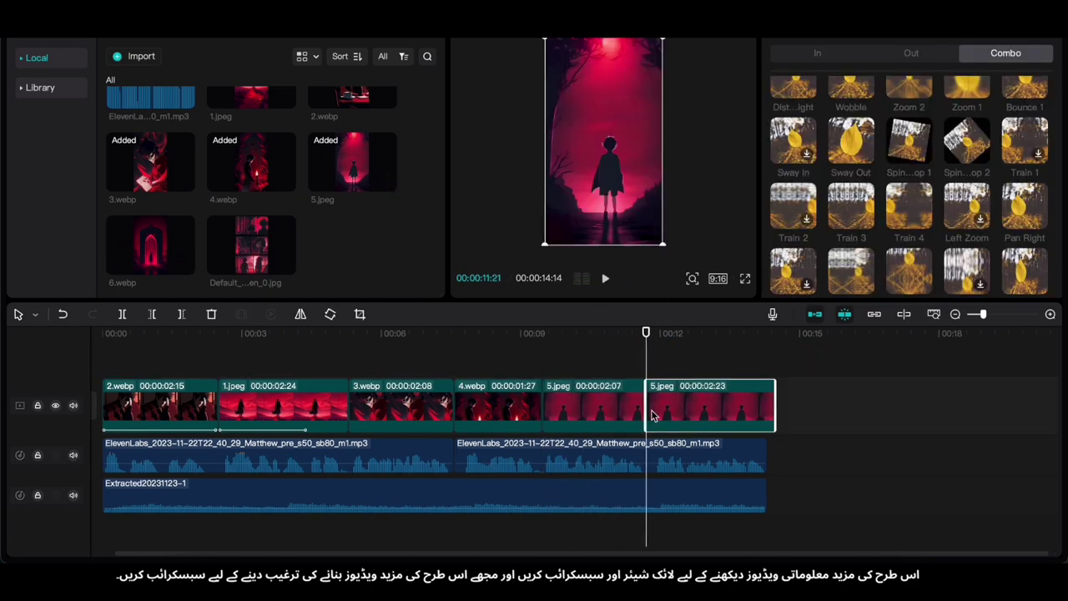
{"action": "key", "text": "Delete"}
Place 6.webp after 5.jpeg and replace it with the Default_Draw flashback collage image
{"action": "left_click_drag", "start_coordinate": [150, 246], "coordinate": [680, 405]}
{"action": "key", "text": "space"}
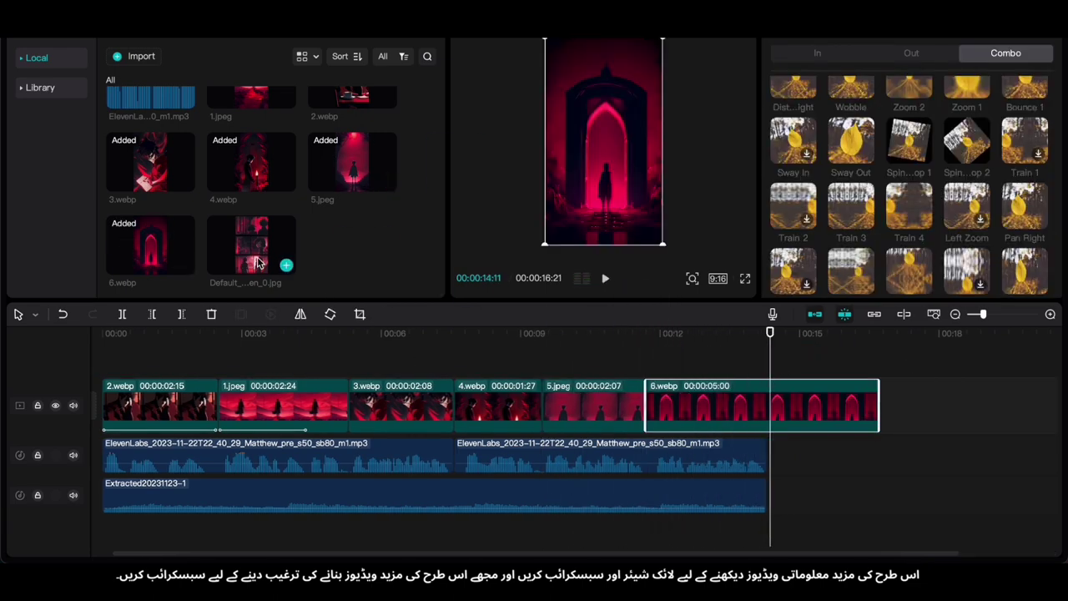
{"action": "left_click_drag", "start_coordinate": [257, 263], "coordinate": [676, 404]}
{"action": "left_click", "coordinate": [648, 429]}
{"action": "left_click", "coordinate": [817, 418]}
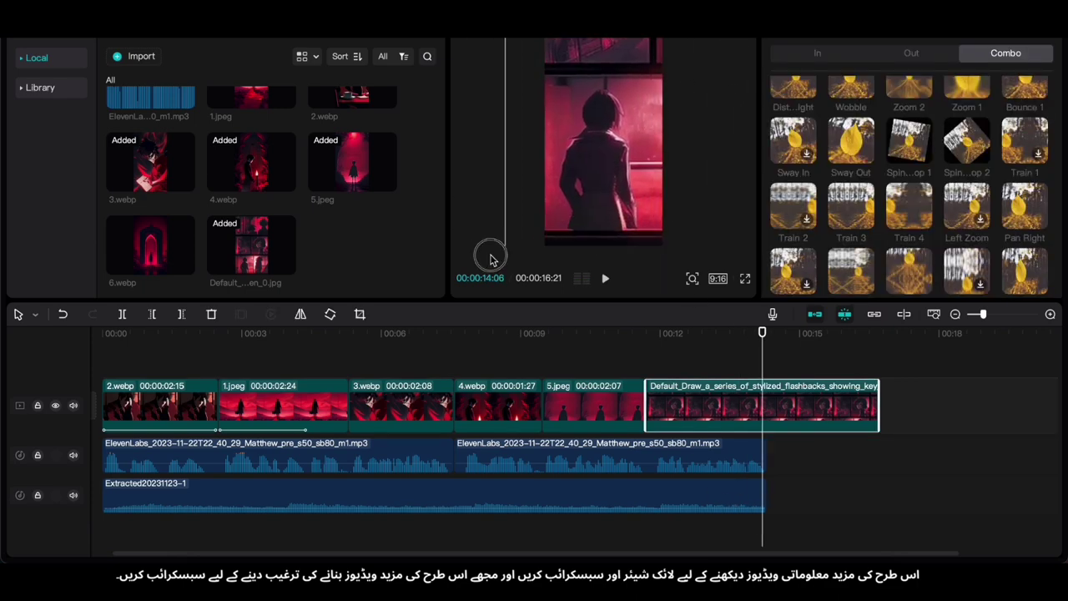
Crop the flashback collage to the single figure at the left of its bottom panel
{"action": "left_click", "coordinate": [360, 313]}
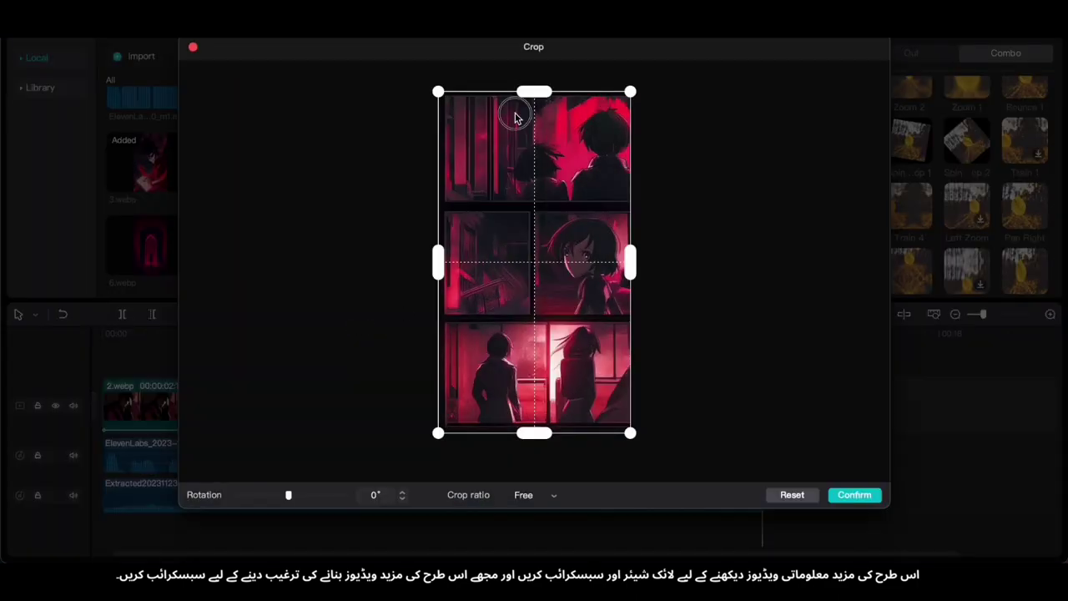
{"action": "left_click_drag", "start_coordinate": [535, 94], "coordinate": [500, 327]}
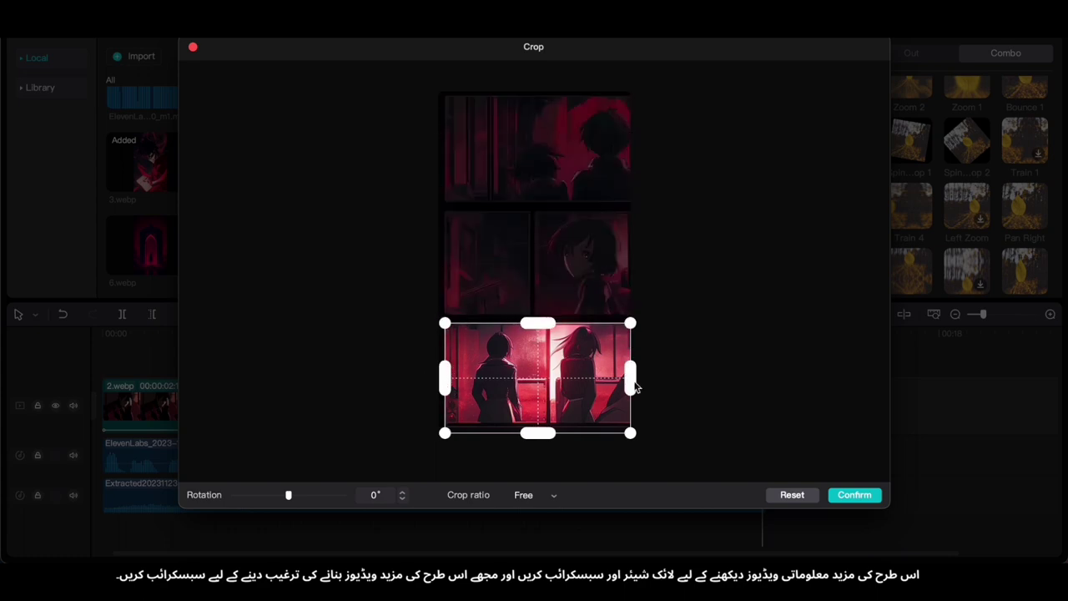
{"action": "left_click_drag", "start_coordinate": [631, 380], "coordinate": [544, 407]}
{"action": "left_click", "coordinate": [854, 495]}
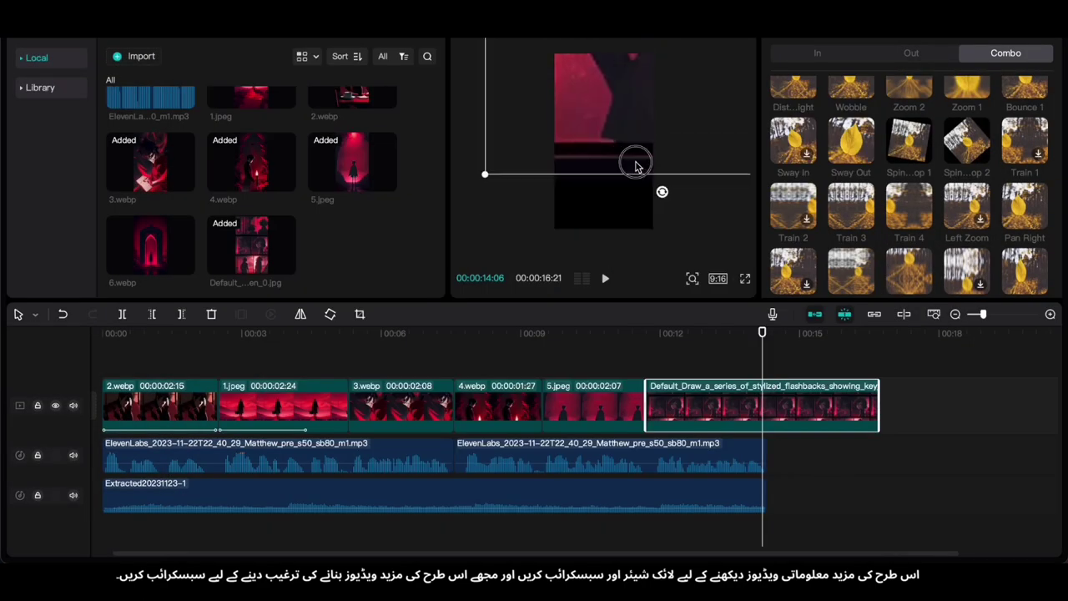
Reposition and scale the cropped collage image to fill the 9:16 frame
{"action": "left_click_drag", "start_coordinate": [699, 218], "coordinate": [654, 167]}
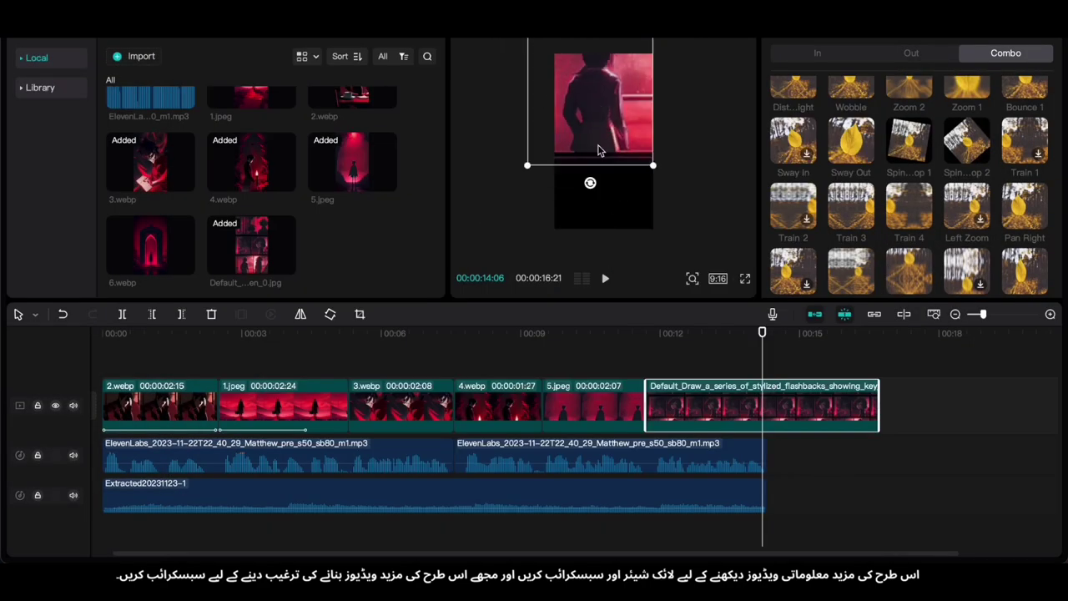
{"action": "left_click_drag", "start_coordinate": [606, 110], "coordinate": [614, 156]}
{"action": "left_click_drag", "start_coordinate": [661, 214], "coordinate": [678, 234]}
{"action": "left_click", "coordinate": [751, 221]}
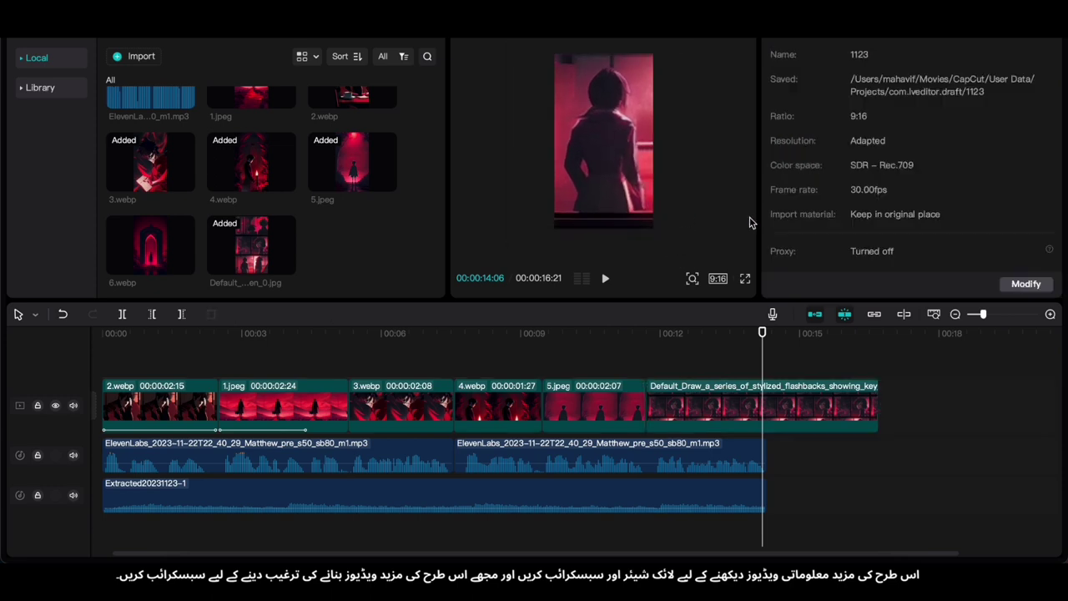
Play back the last section and delete the cropped collage clip from the timeline
{"action": "left_click", "coordinate": [619, 524]}
{"action": "key", "text": "space"}
{"action": "key", "text": "space"}
{"action": "left_click", "coordinate": [707, 390]}
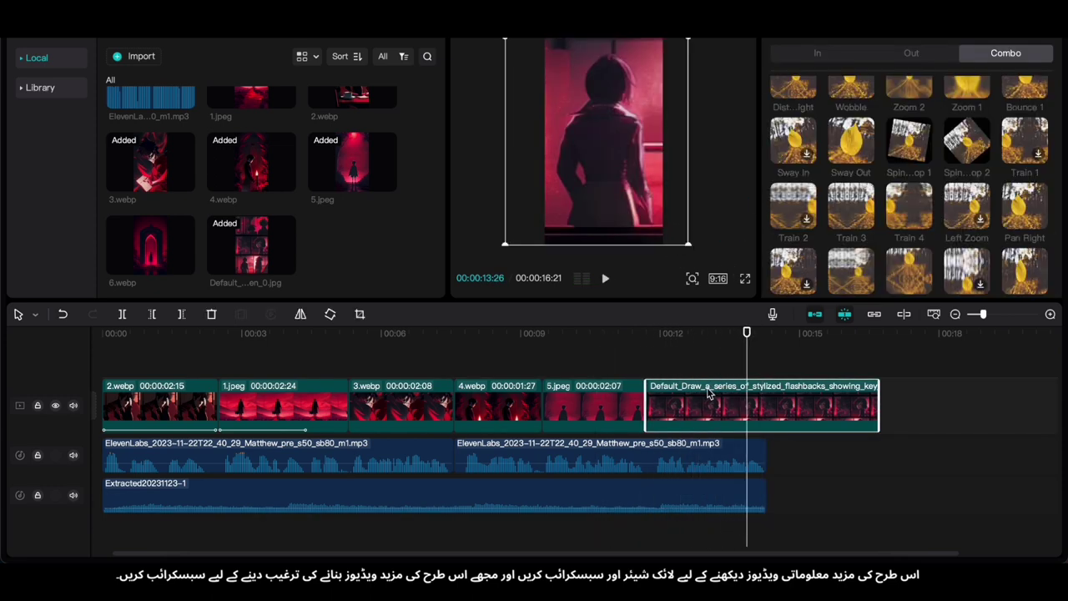
{"action": "key", "text": "Delete"}
Place the uncropped flashback collage after 5.jpeg, split it at 00:00:14:09 and delete the remainder
{"action": "left_click_drag", "start_coordinate": [243, 245], "coordinate": [709, 412]}
{"action": "left_click", "coordinate": [539, 524]}
{"action": "key", "text": "space"}
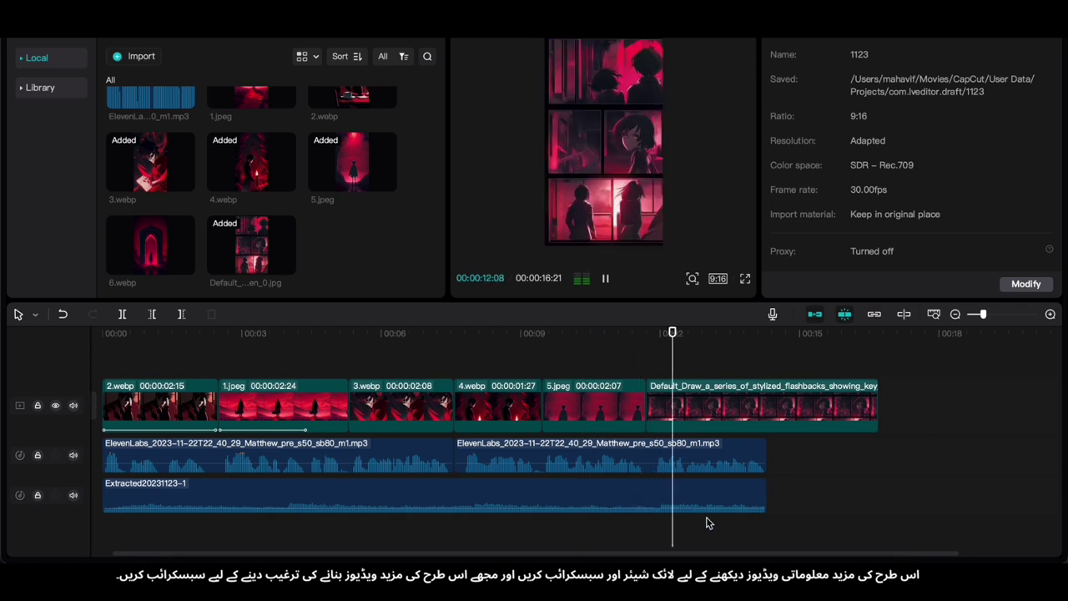
{"action": "left_click", "coordinate": [755, 397]}
{"action": "key", "text": "ctrl+b"}
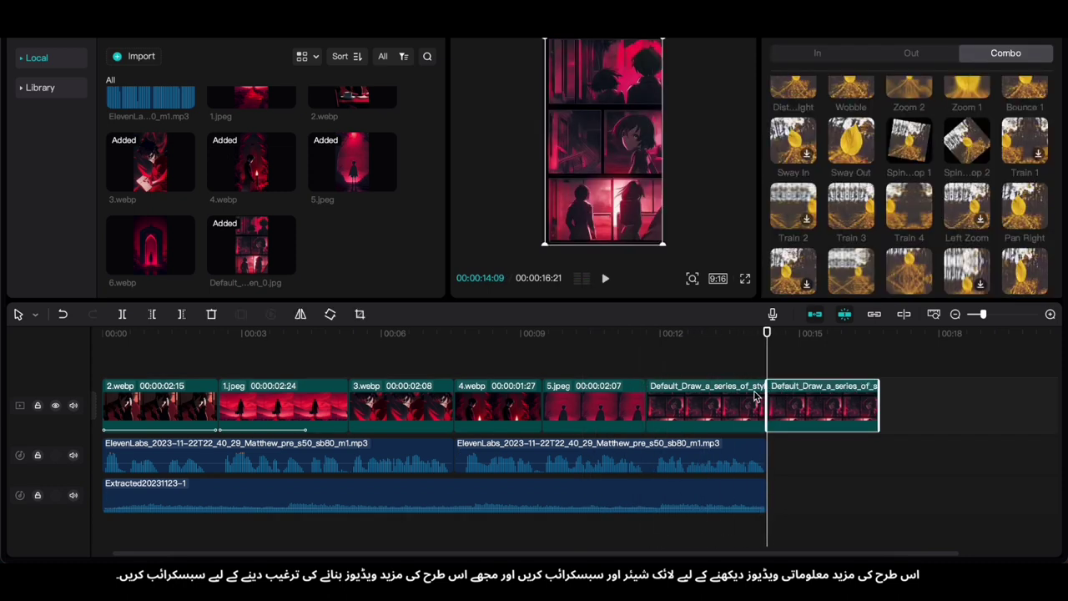
{"action": "key", "text": "Delete"}
Extend the 1.jpeg animation to the clip's full length and apply the Wobble combo animation to 3.webp
{"action": "key", "text": "space"}
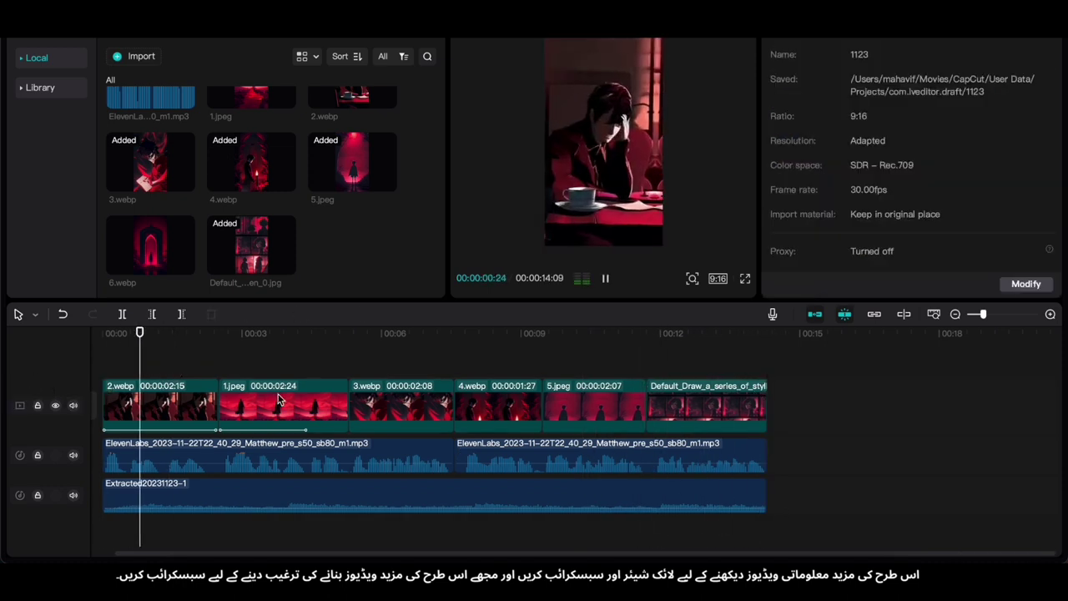
{"action": "left_click", "coordinate": [270, 410]}
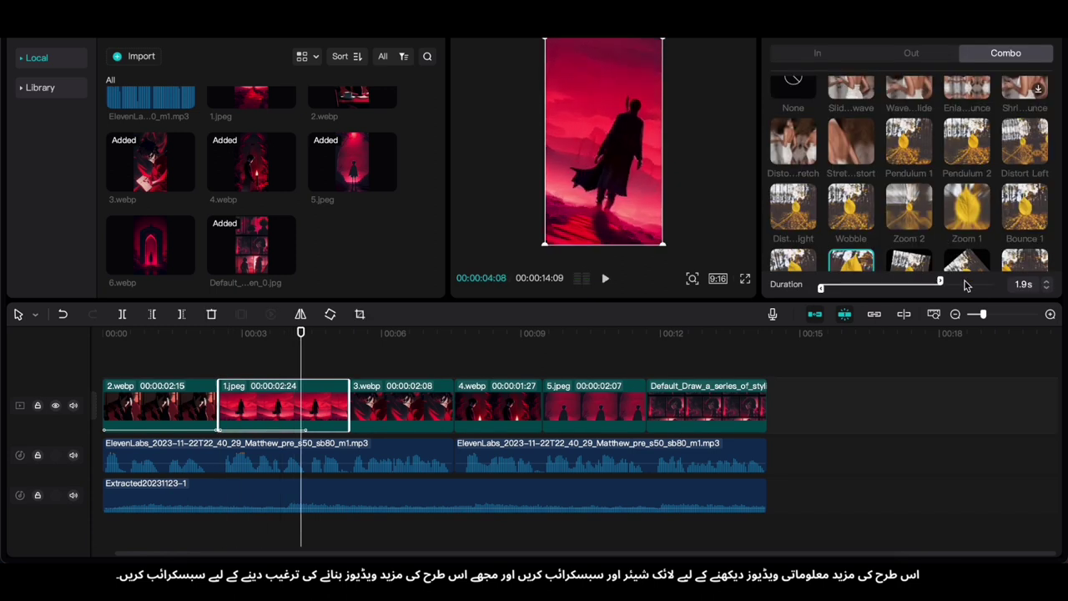
{"action": "left_click", "coordinate": [372, 418]}
{"action": "left_click", "coordinate": [850, 209]}
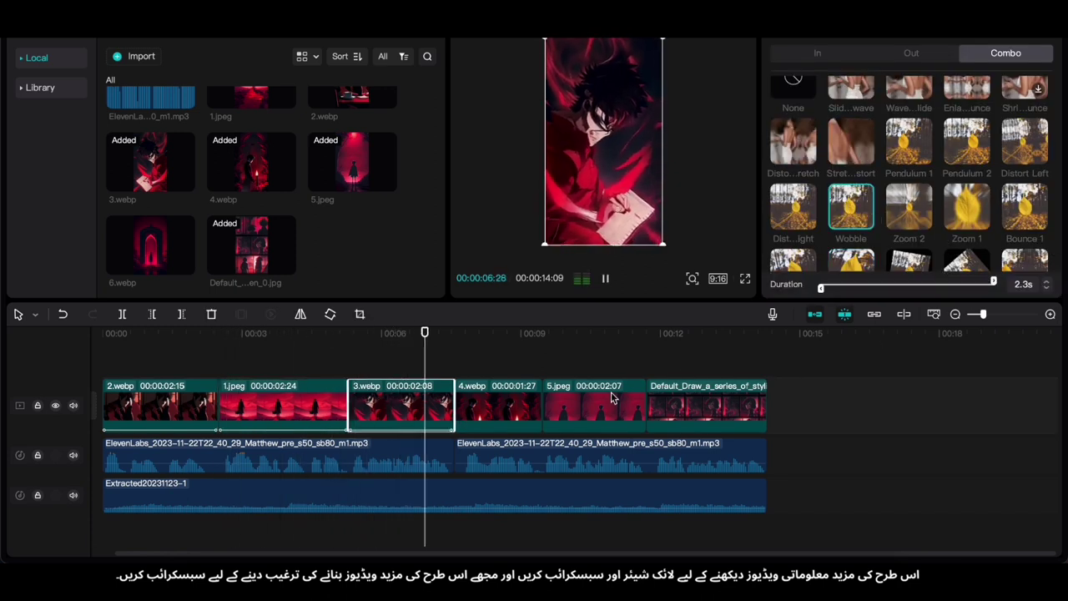
Try the Sway Out combo animation on the 4.webp clip and replace it with Train 3
{"action": "left_click", "coordinate": [517, 405]}
{"action": "scroll", "coordinate": [834, 208], "scroll_direction": "down", "scroll_amount": 3}
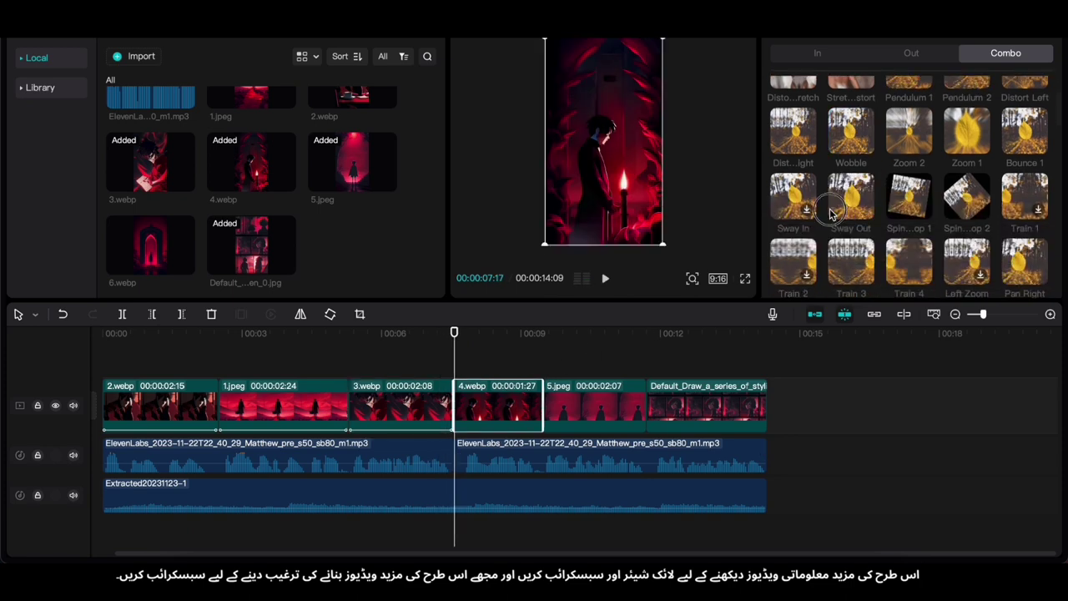
{"action": "left_click", "coordinate": [851, 182]}
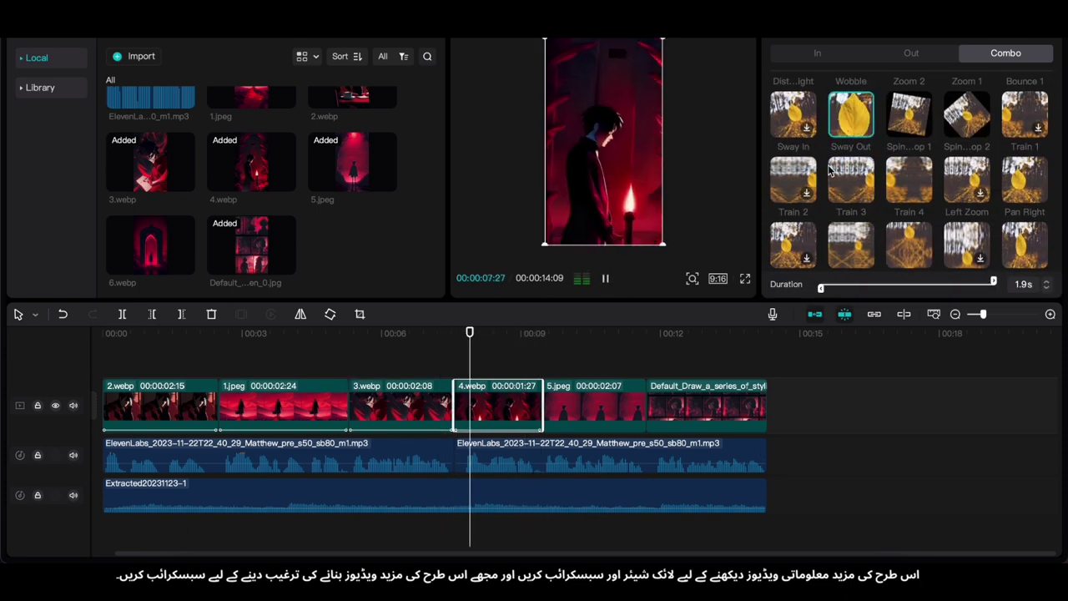
{"action": "left_click", "coordinate": [826, 209]}
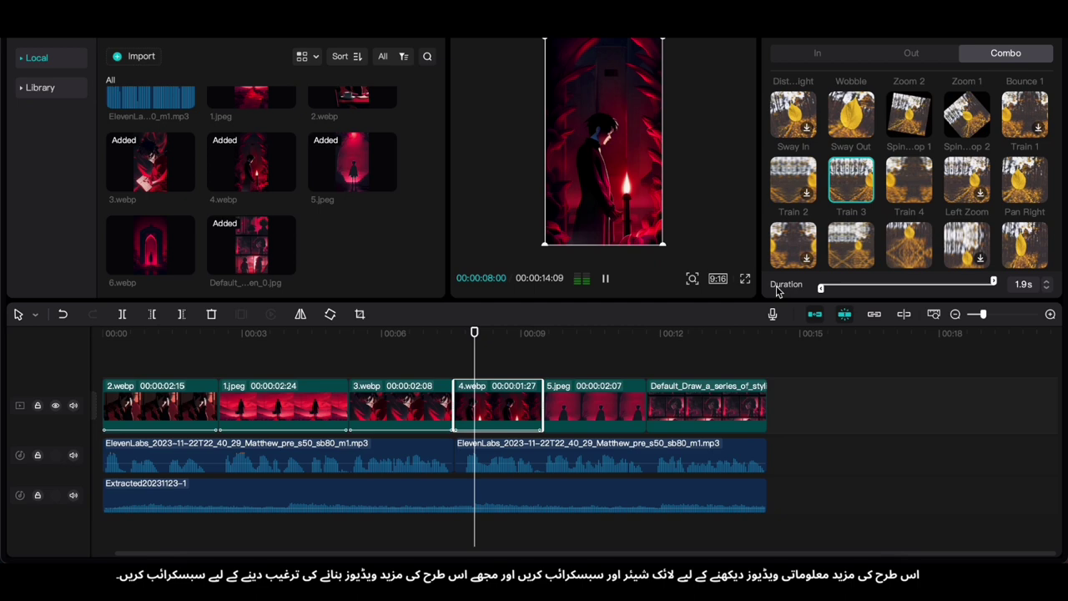
Apply the Fall Right combo animation to the 5.jpeg clip
{"action": "left_click", "coordinate": [612, 426]}
{"action": "scroll", "coordinate": [917, 209], "scroll_direction": "down", "scroll_amount": 2}
{"action": "left_click", "coordinate": [919, 224]}
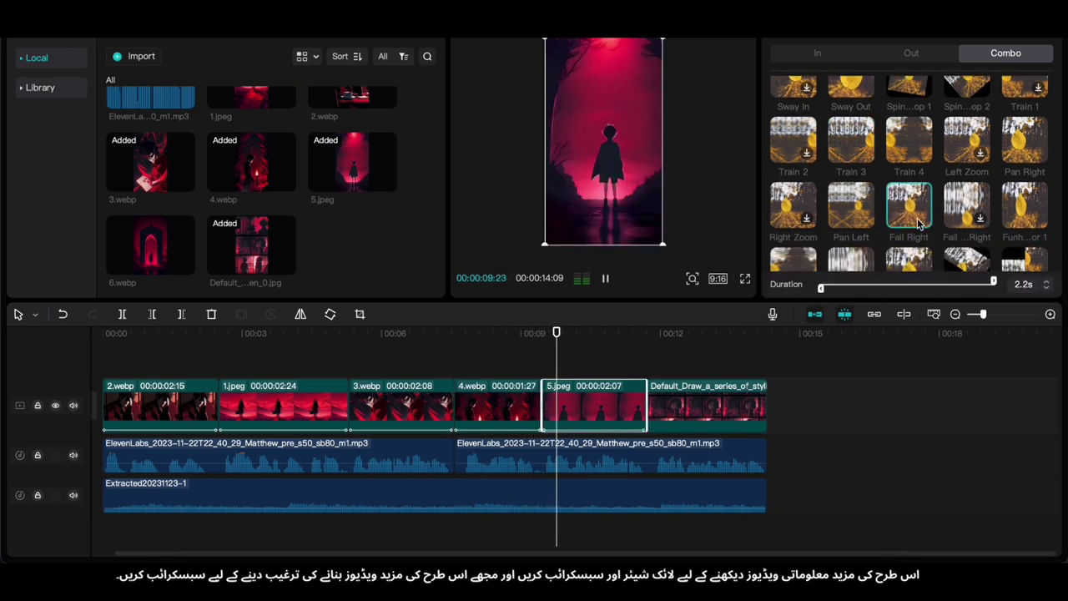
Apply the Pan Left combo animation to the flashback collage clip at the end
{"action": "left_click", "coordinate": [749, 431]}
{"action": "left_click", "coordinate": [851, 209]}
{"action": "scroll", "coordinate": [853, 221], "scroll_direction": "down", "scroll_amount": 2}
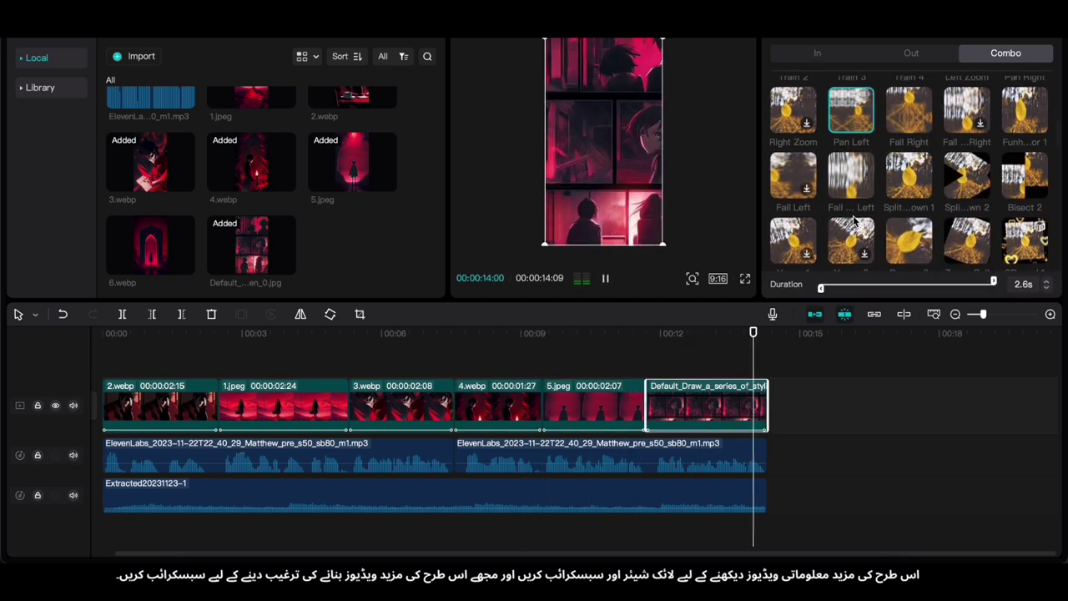
Try the Bounce 2 and Fall Left combo animations on the collage clip and replace them with Right Zoom
{"action": "left_click", "coordinate": [907, 236]}
{"action": "scroll", "coordinate": [908, 236], "scroll_direction": "down", "scroll_amount": 1}
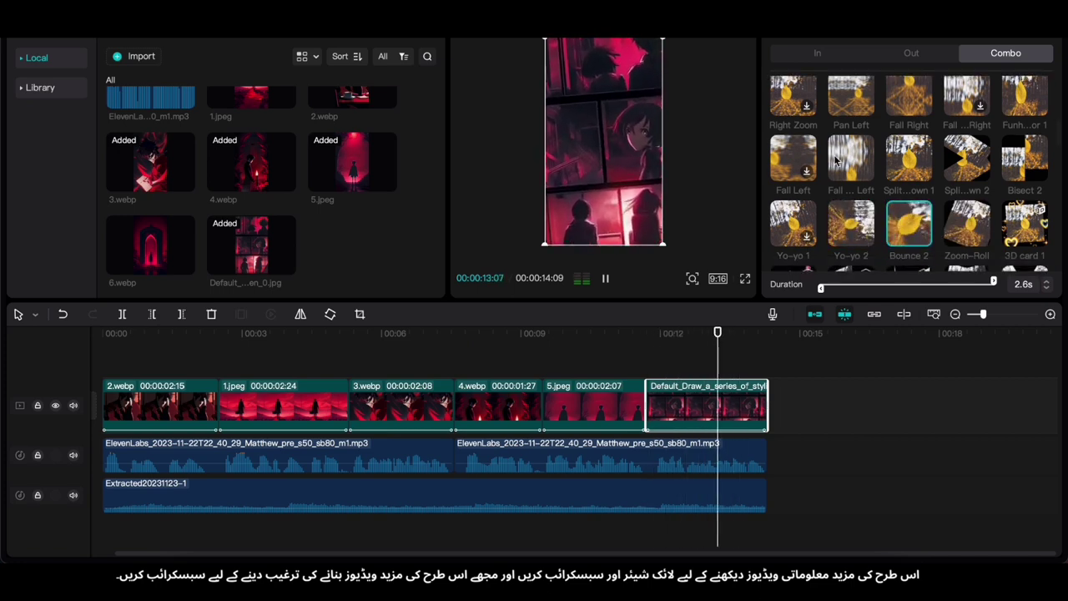
{"action": "left_click", "coordinate": [774, 154]}
{"action": "scroll", "coordinate": [826, 184], "scroll_direction": "up", "scroll_amount": 3}
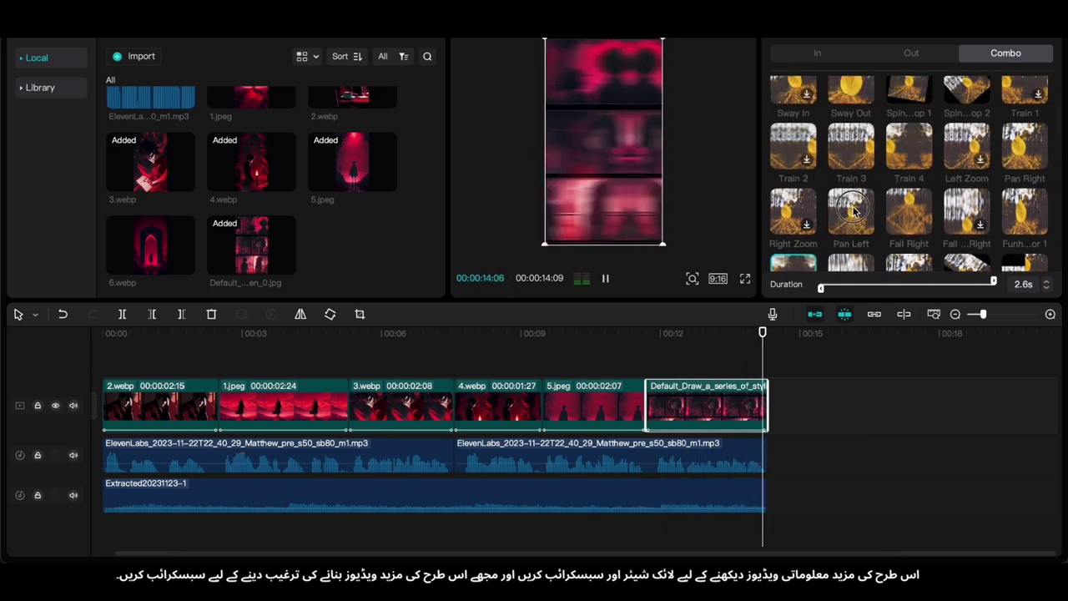
{"action": "left_click", "coordinate": [805, 214]}
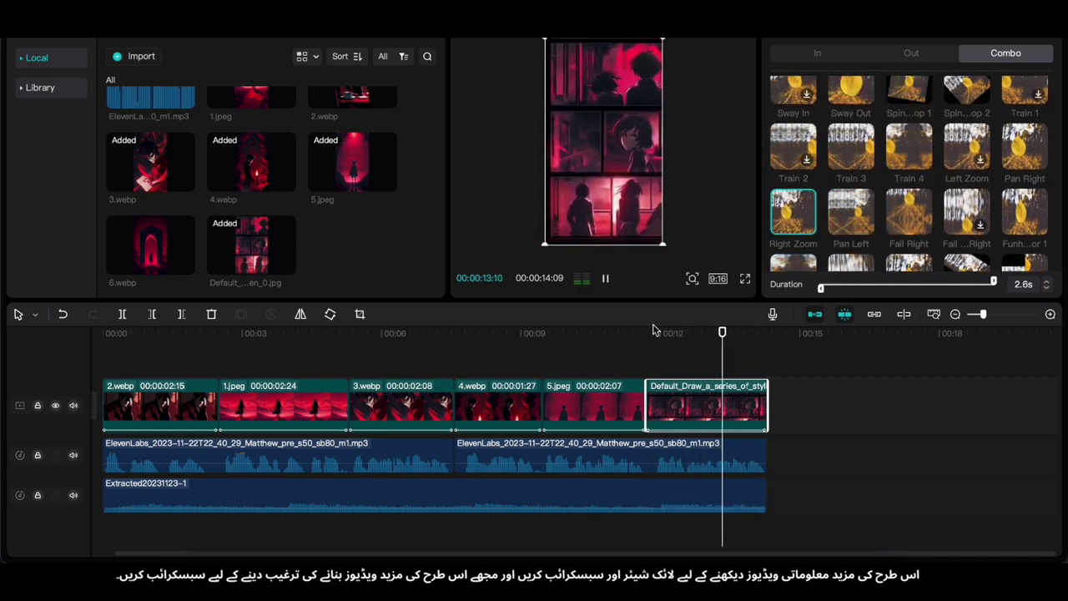
Play the video from the beginning to check the clip animations
{"action": "scroll", "coordinate": [145, 354], "scroll_direction": "left", "scroll_amount": 1}
{"action": "left_click", "coordinate": [123, 356]}
{"action": "key", "text": "space"}
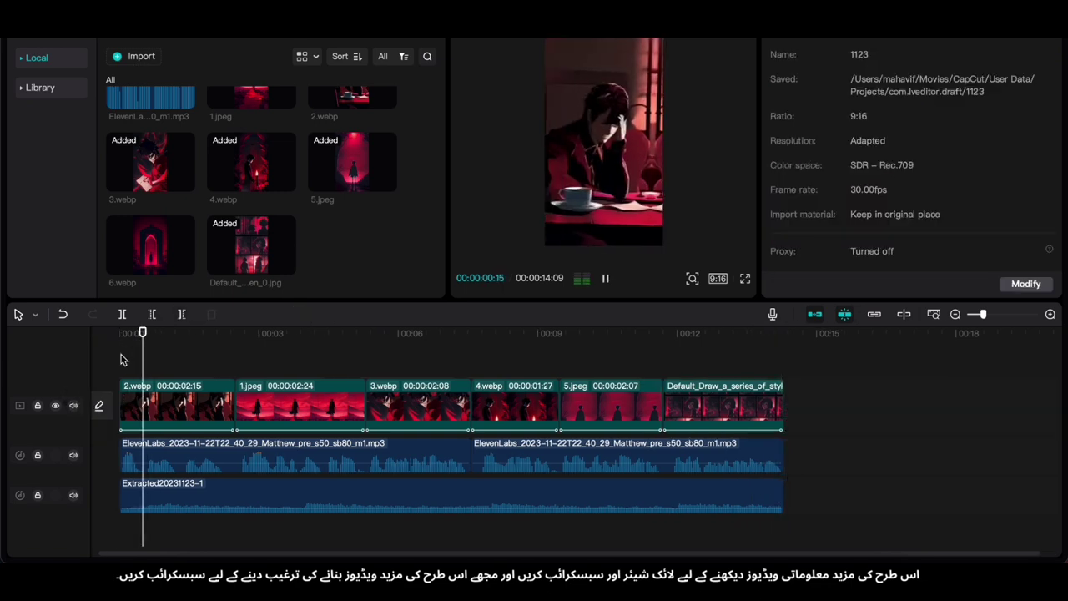
Stop the playback and generate English auto captions from the voiceover
{"action": "left_click", "coordinate": [97, 373]}
{"action": "left_click", "coordinate": [107, 49]}
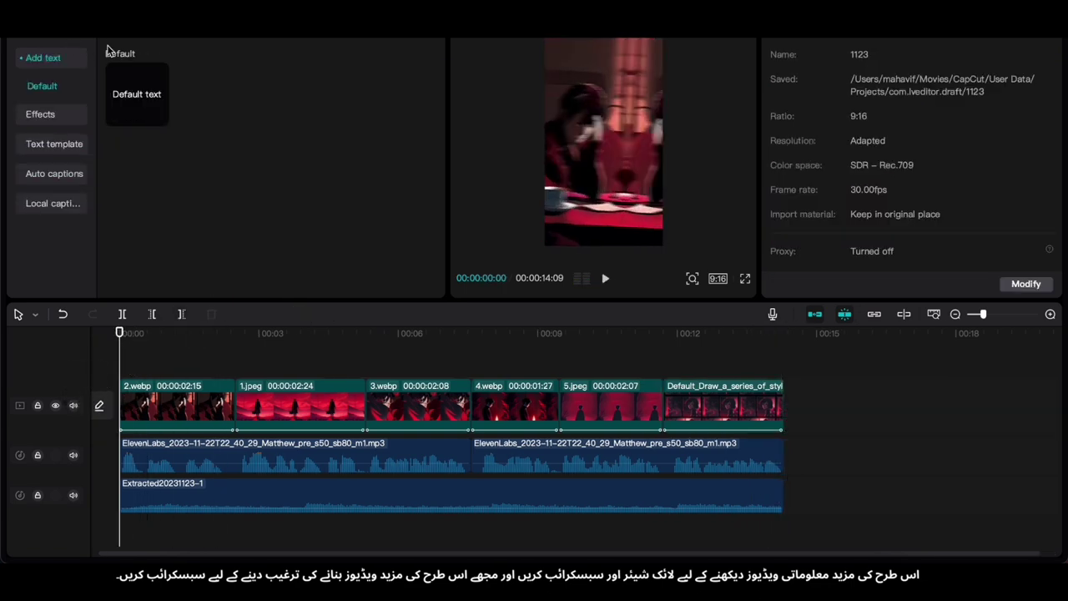
{"action": "left_click", "coordinate": [59, 175]}
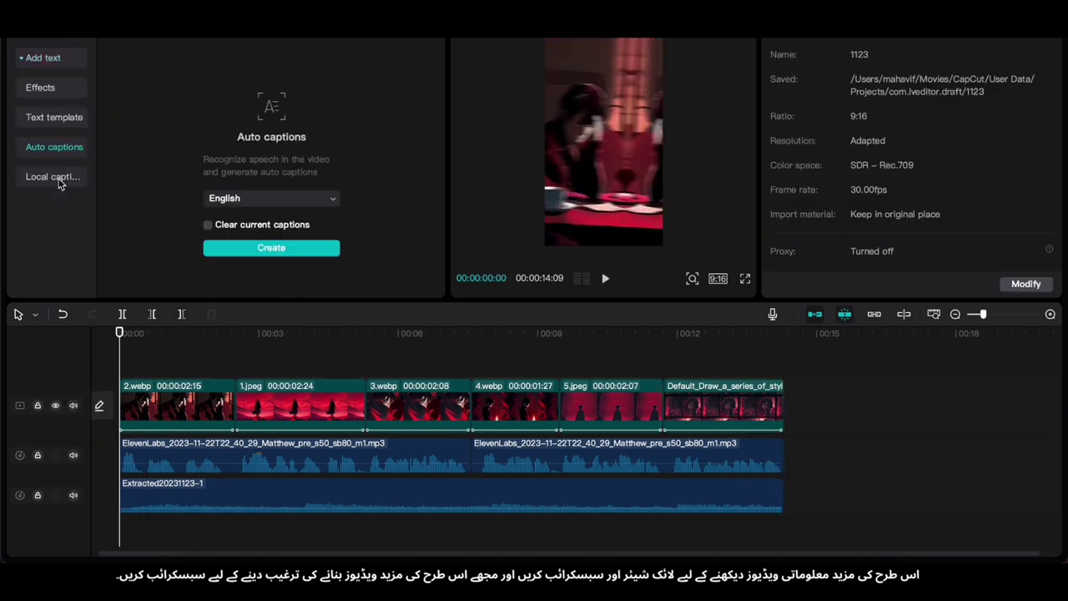
{"action": "left_click", "coordinate": [216, 252]}
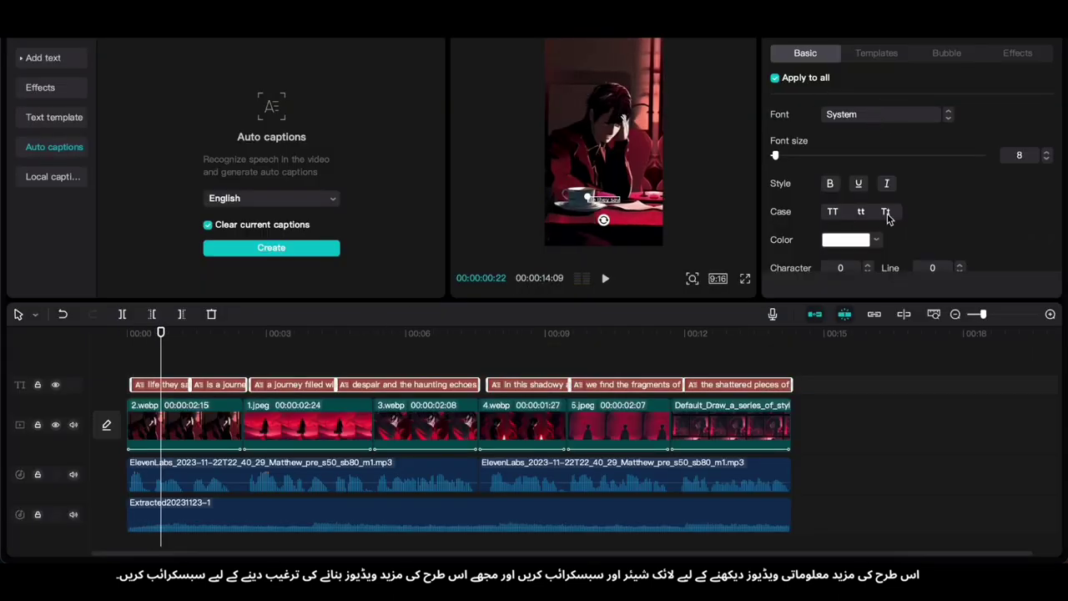
Examine the preset styles, templates, bubbles and text effects available for the captions
{"action": "scroll", "coordinate": [832, 125], "scroll_direction": "down", "scroll_amount": 2}
{"action": "scroll", "coordinate": [851, 125], "scroll_direction": "down", "scroll_amount": 2}
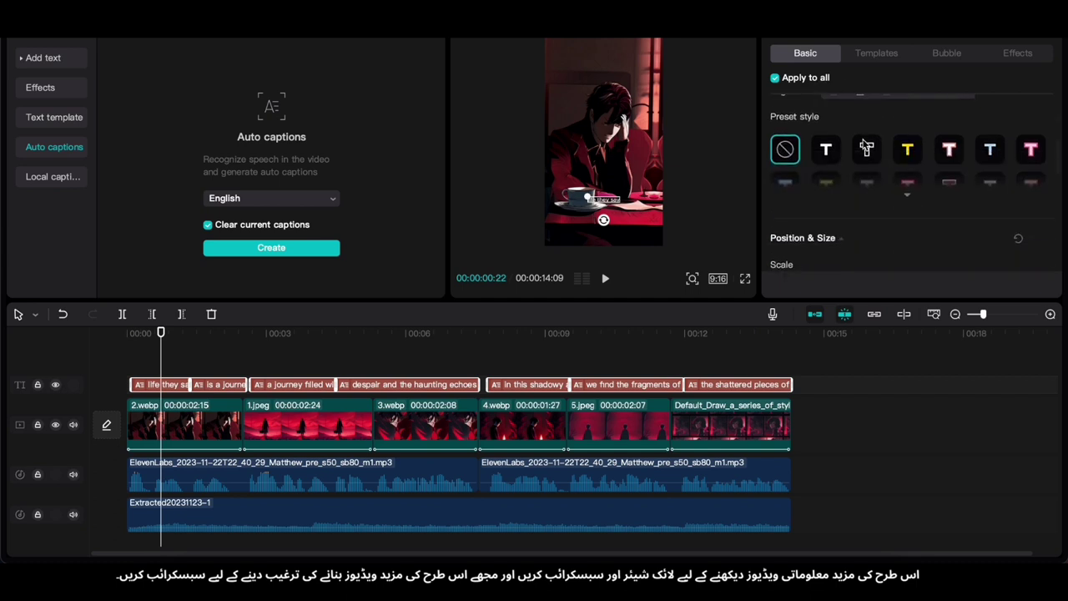
{"action": "left_click", "coordinate": [906, 194]}
{"action": "scroll", "coordinate": [913, 221], "scroll_direction": "down", "scroll_amount": 2}
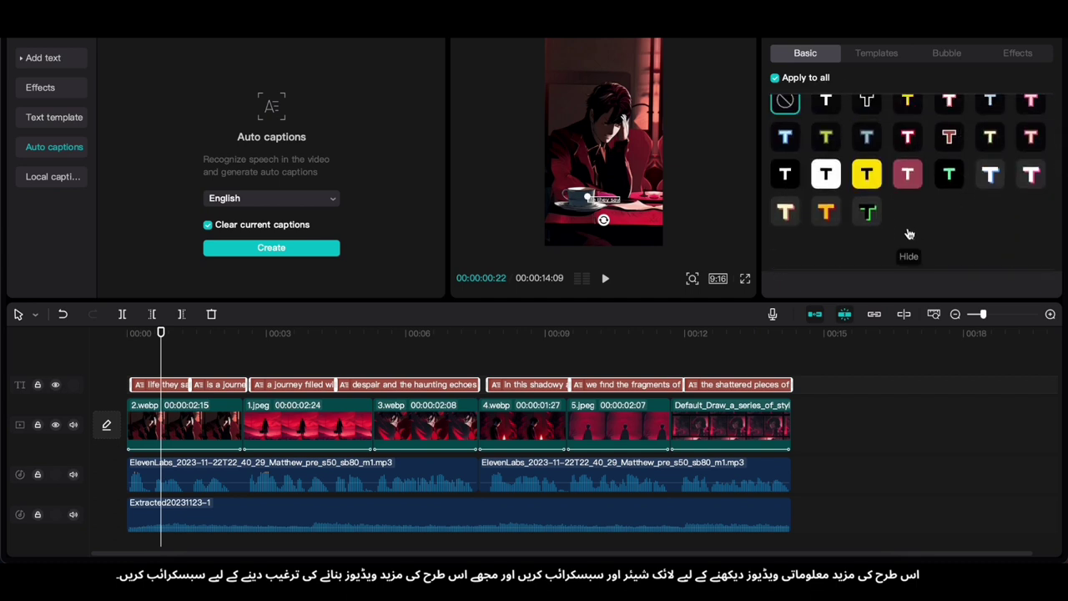
{"action": "scroll", "coordinate": [926, 205], "scroll_direction": "up", "scroll_amount": 3}
{"action": "scroll", "coordinate": [826, 195], "scroll_direction": "down", "scroll_amount": 1}
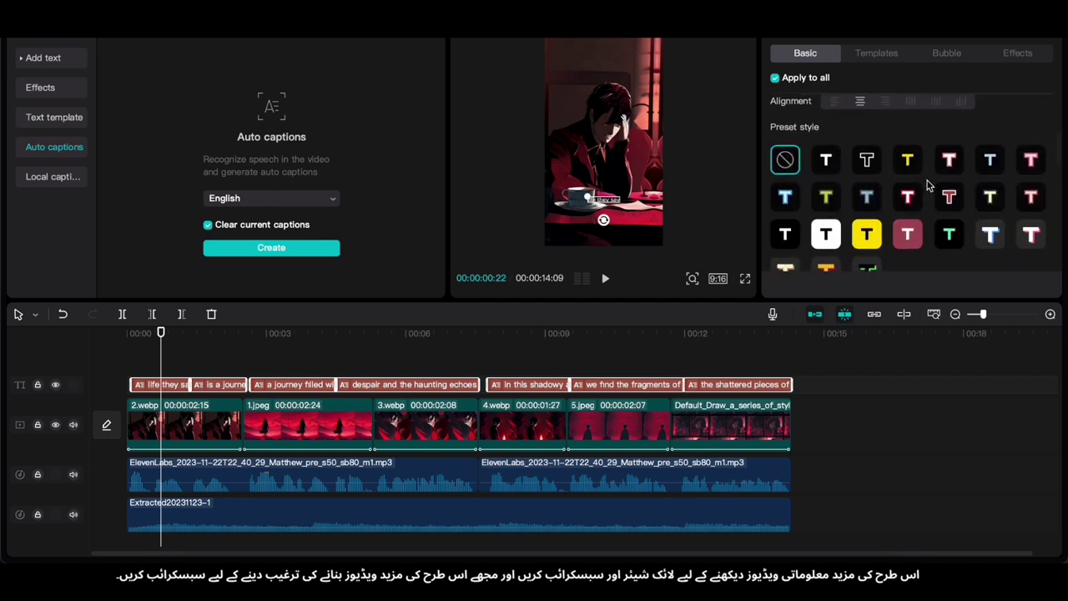
{"action": "scroll", "coordinate": [909, 192], "scroll_direction": "up", "scroll_amount": 1}
{"action": "scroll", "coordinate": [959, 167], "scroll_direction": "down", "scroll_amount": 5}
{"action": "scroll", "coordinate": [981, 146], "scroll_direction": "down", "scroll_amount": 3}
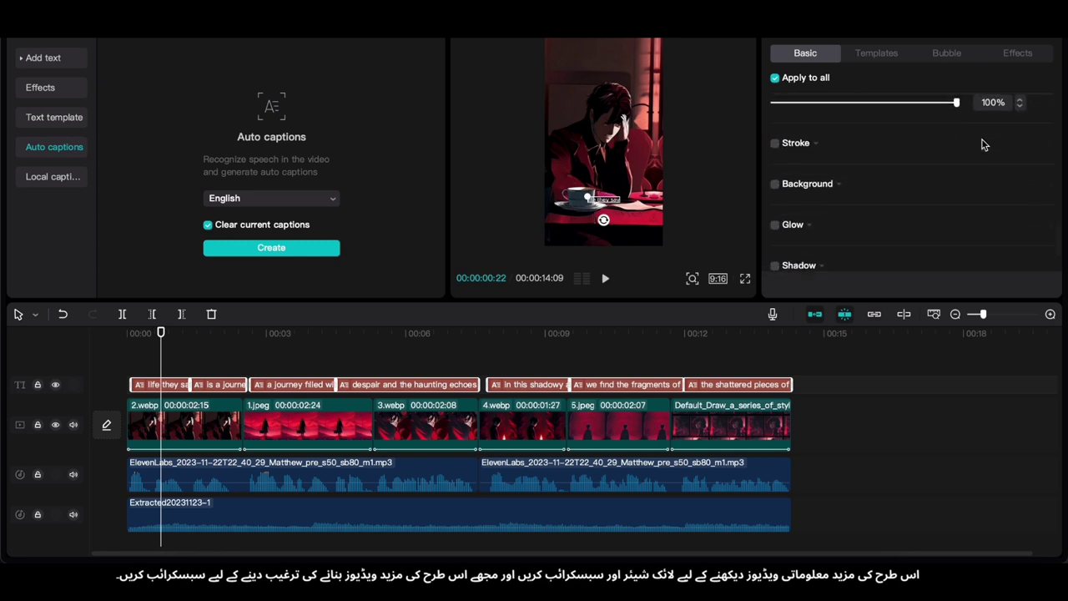
{"action": "left_click", "coordinate": [870, 55]}
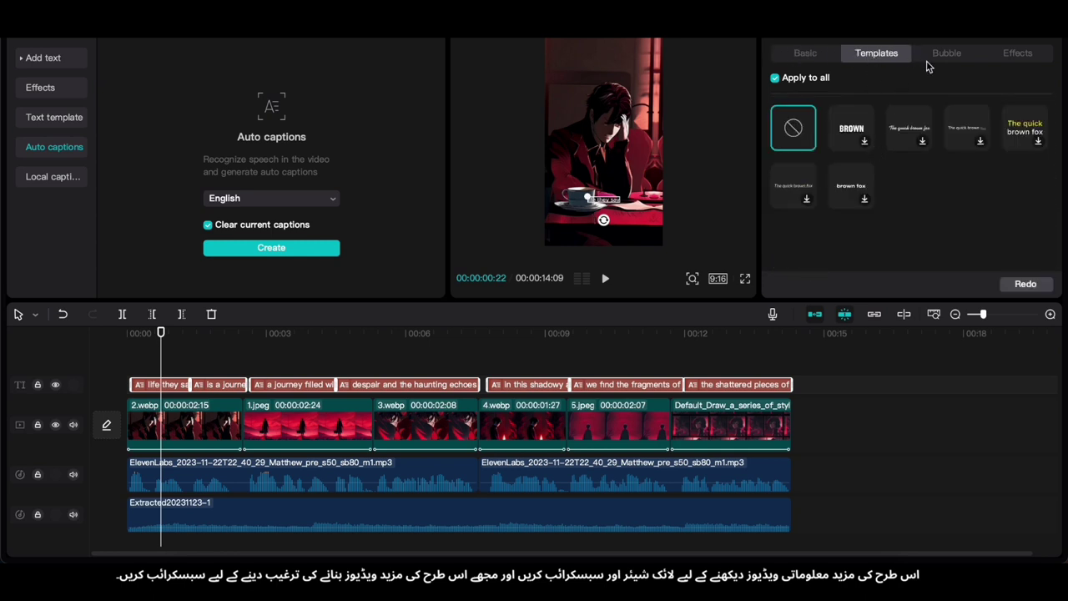
{"action": "left_click", "coordinate": [930, 60]}
{"action": "left_click", "coordinate": [1006, 55]}
{"action": "scroll", "coordinate": [863, 203], "scroll_direction": "down", "scroll_amount": 1}
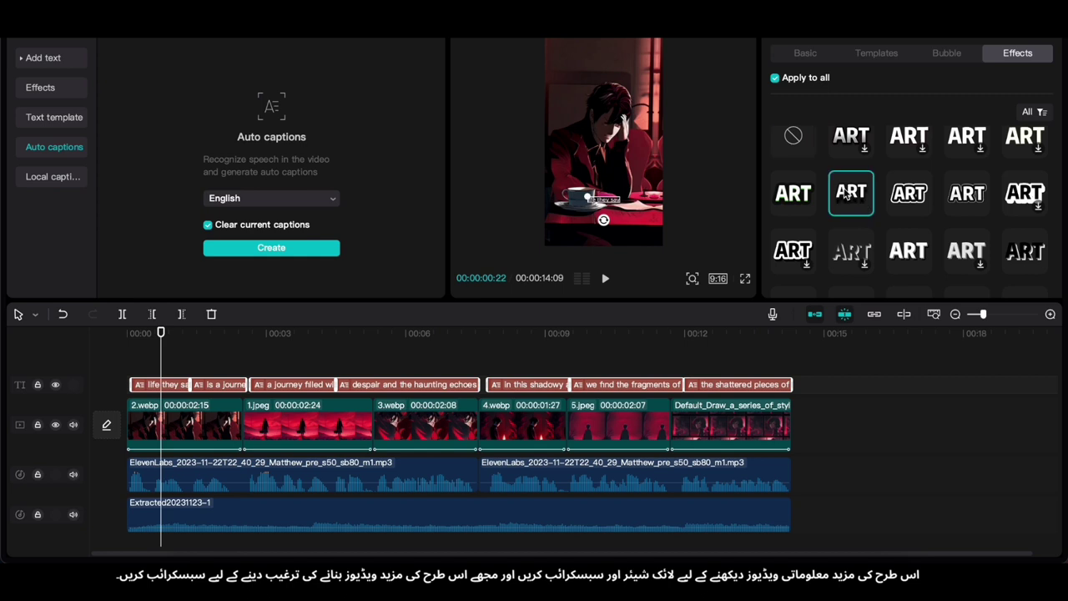
Try the dark blue text effect with a white fill on all captions
{"action": "scroll", "coordinate": [847, 195], "scroll_direction": "down", "scroll_amount": 4}
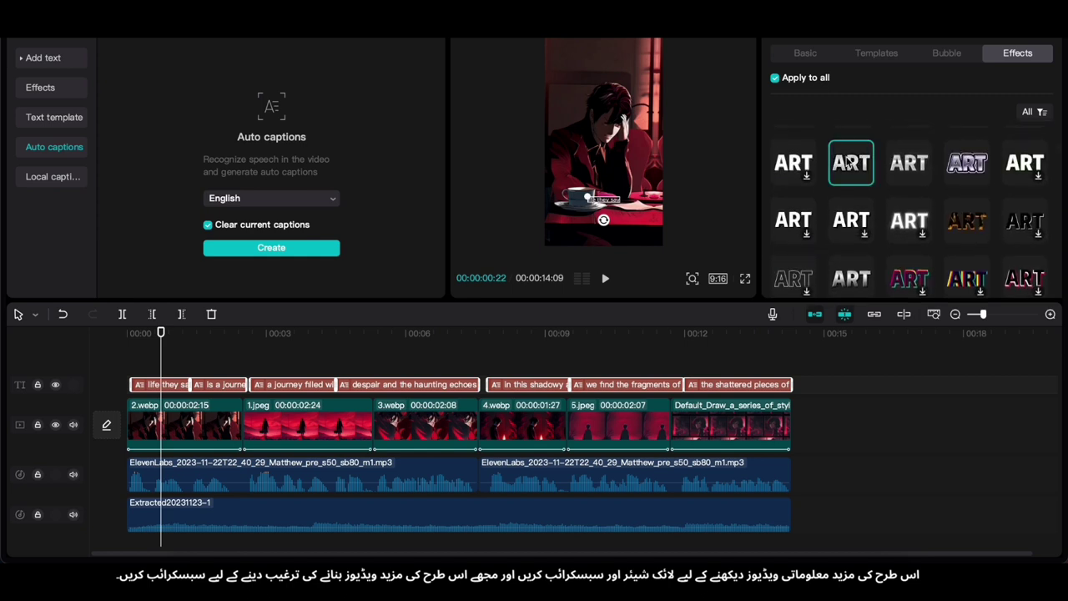
{"action": "scroll", "coordinate": [909, 192], "scroll_direction": "down", "scroll_amount": 3}
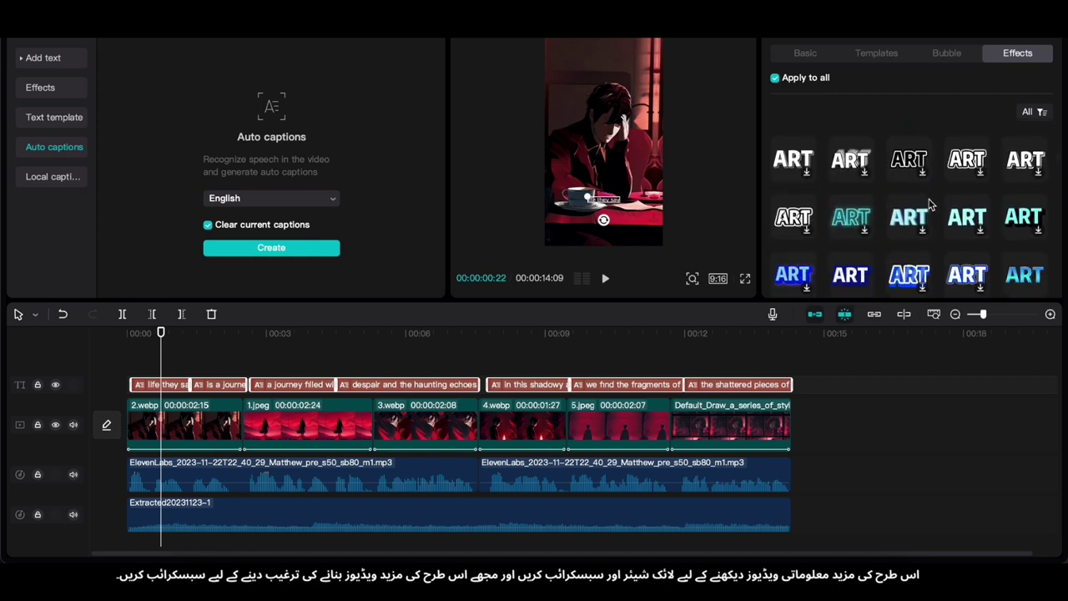
{"action": "scroll", "coordinate": [926, 206], "scroll_direction": "down", "scroll_amount": 3}
{"action": "left_click", "coordinate": [843, 219]}
{"action": "scroll", "coordinate": [842, 219], "scroll_direction": "down", "scroll_amount": 1}
{"action": "scroll", "coordinate": [609, 207], "scroll_direction": "up", "scroll_amount": 5}
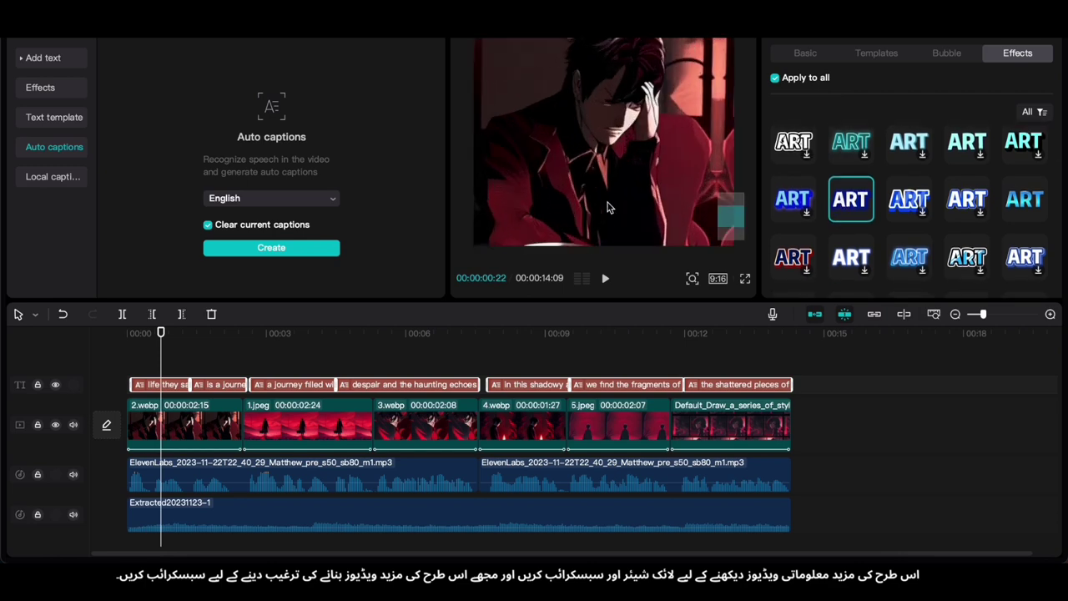
Enlarge the captions to about 247% scale, move them to the middle of the frame and try a yellow-green text effect
{"action": "scroll", "coordinate": [889, 210], "scroll_direction": "down", "scroll_amount": 2}
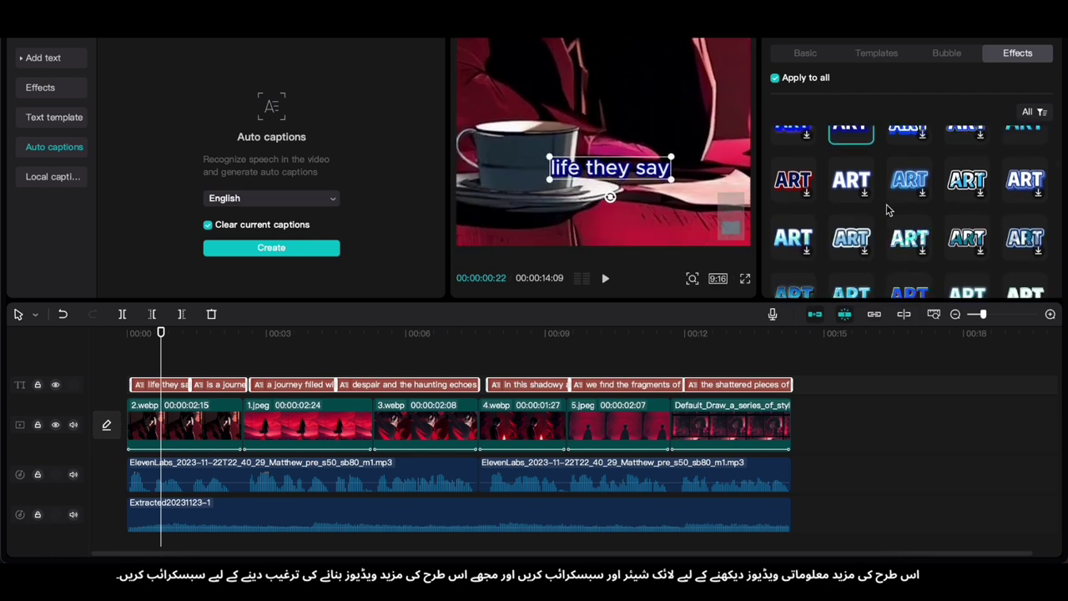
{"action": "scroll", "coordinate": [834, 209], "scroll_direction": "down", "scroll_amount": 3}
{"action": "left_click", "coordinate": [844, 213]}
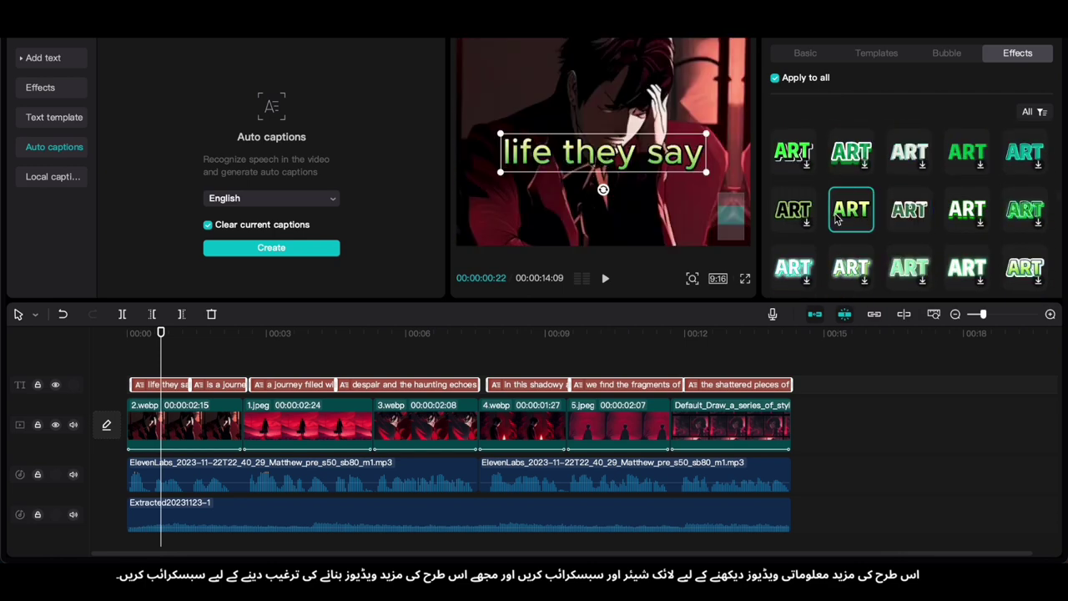
Try bright red text effects on the captions and apply the coral-red effect with a black outline to all of them
{"action": "scroll", "coordinate": [837, 219], "scroll_direction": "down", "scroll_amount": 2}
{"action": "scroll", "coordinate": [901, 223], "scroll_direction": "down", "scroll_amount": 2}
{"action": "left_click", "coordinate": [951, 224]}
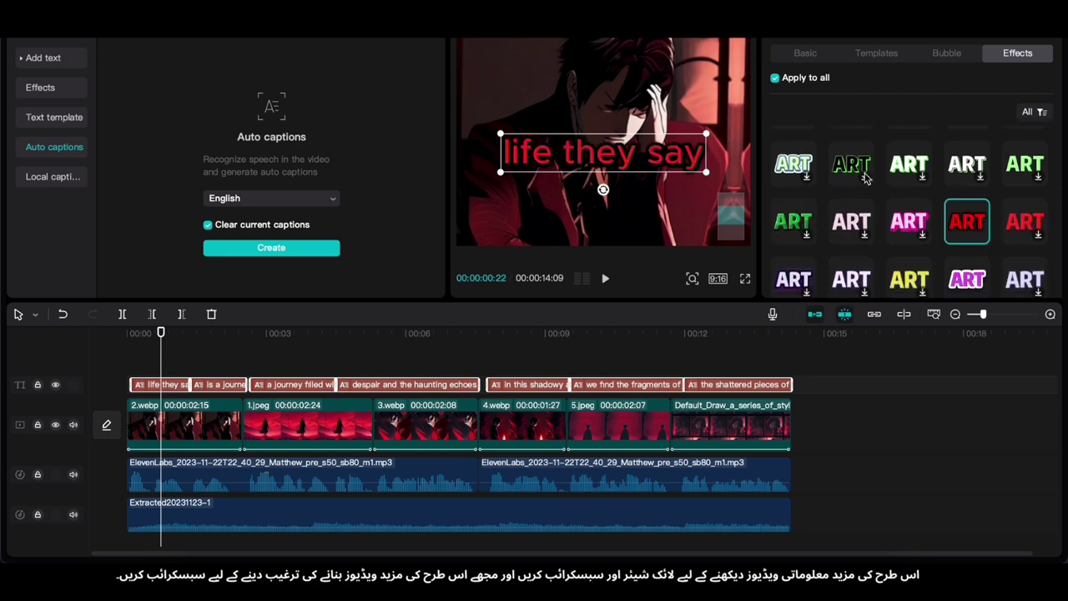
{"action": "scroll", "coordinate": [980, 225], "scroll_direction": "down", "scroll_amount": 1}
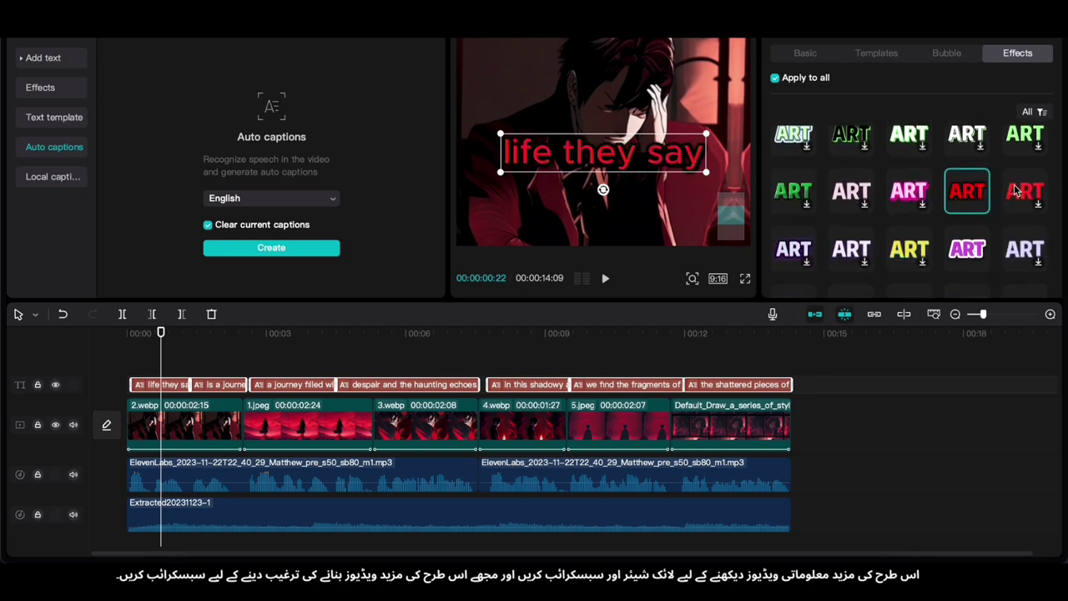
{"action": "left_click", "coordinate": [1015, 192]}
{"action": "scroll", "coordinate": [959, 201], "scroll_direction": "down", "scroll_amount": 3}
{"action": "left_click", "coordinate": [847, 196]}
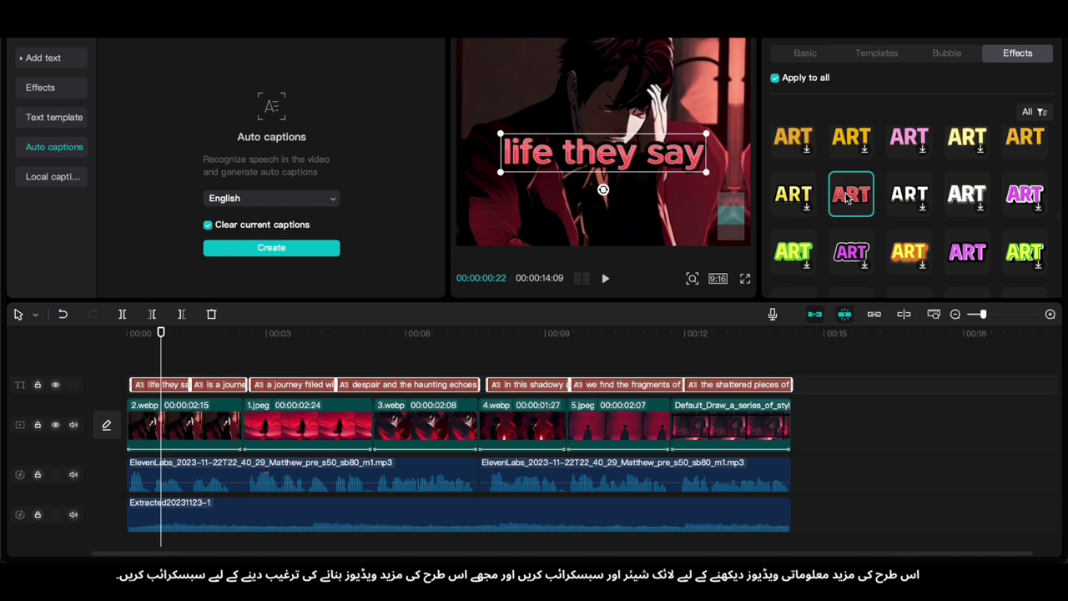
{"action": "scroll", "coordinate": [846, 196], "scroll_direction": "down", "scroll_amount": 5}
Play through to the "a journey filled with pain" caption and break it into two lines before "with"
{"action": "left_click", "coordinate": [149, 365]}
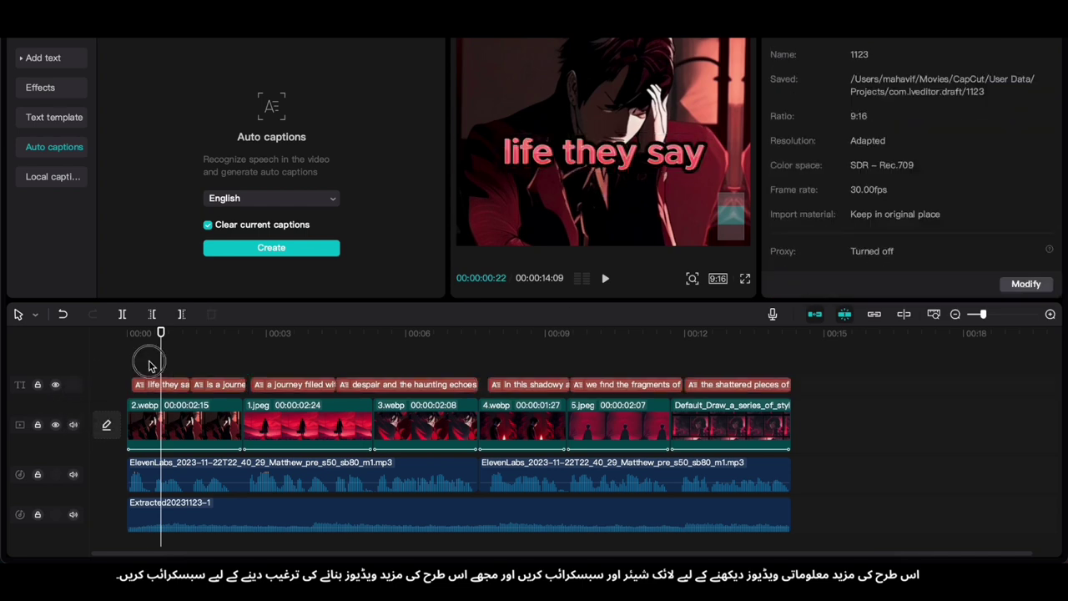
{"action": "key", "text": "space"}
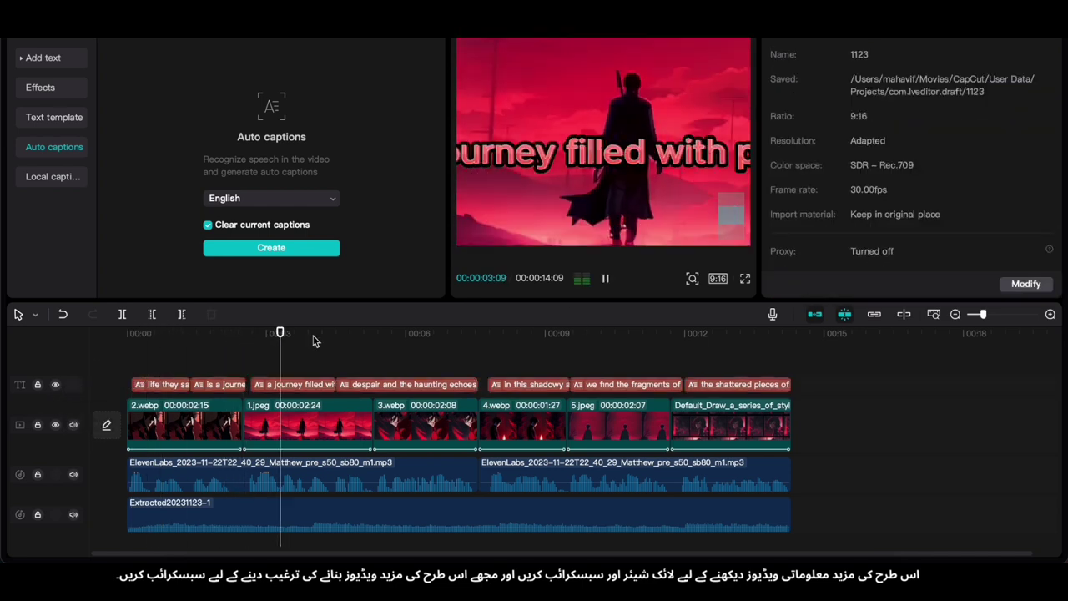
{"action": "key", "text": "space"}
{"action": "left_click", "coordinate": [595, 162]}
{"action": "scroll", "coordinate": [851, 154], "scroll_direction": "up", "scroll_amount": 10}
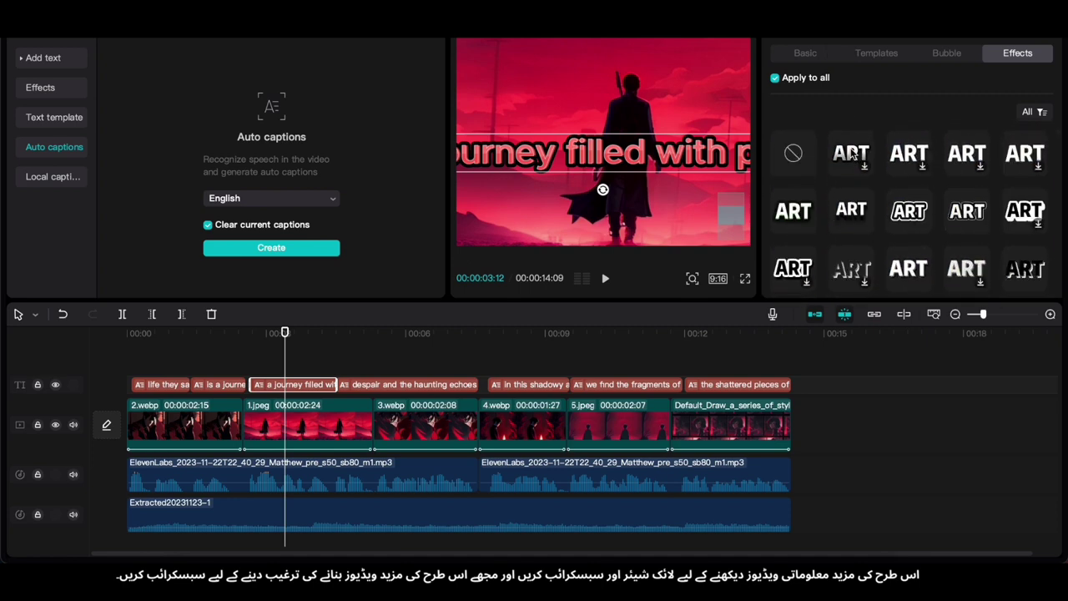
{"action": "left_click", "coordinate": [810, 53]}
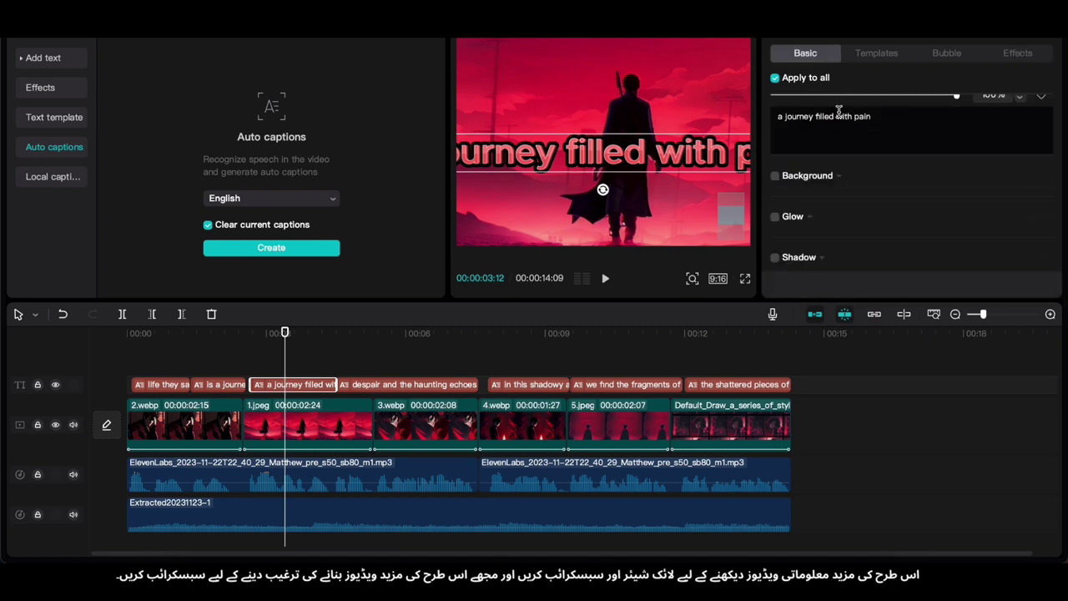
{"action": "key", "text": "Return"}
Break the next caption into three lines: "despair and the", "haunting echoes" and "of our mistakes"
{"action": "left_click", "coordinate": [250, 357]}
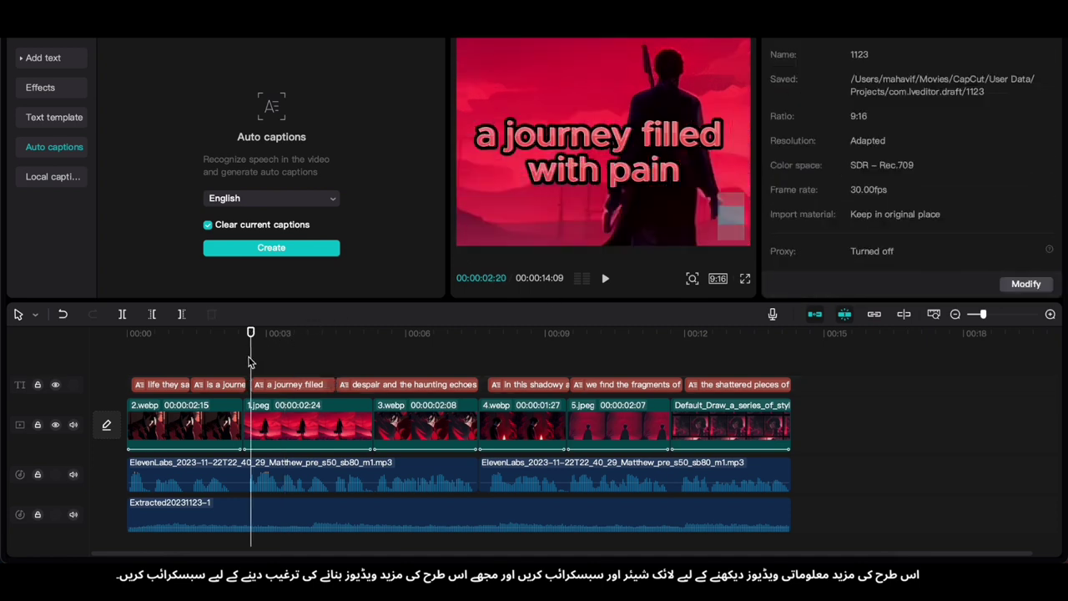
{"action": "key", "text": "space"}
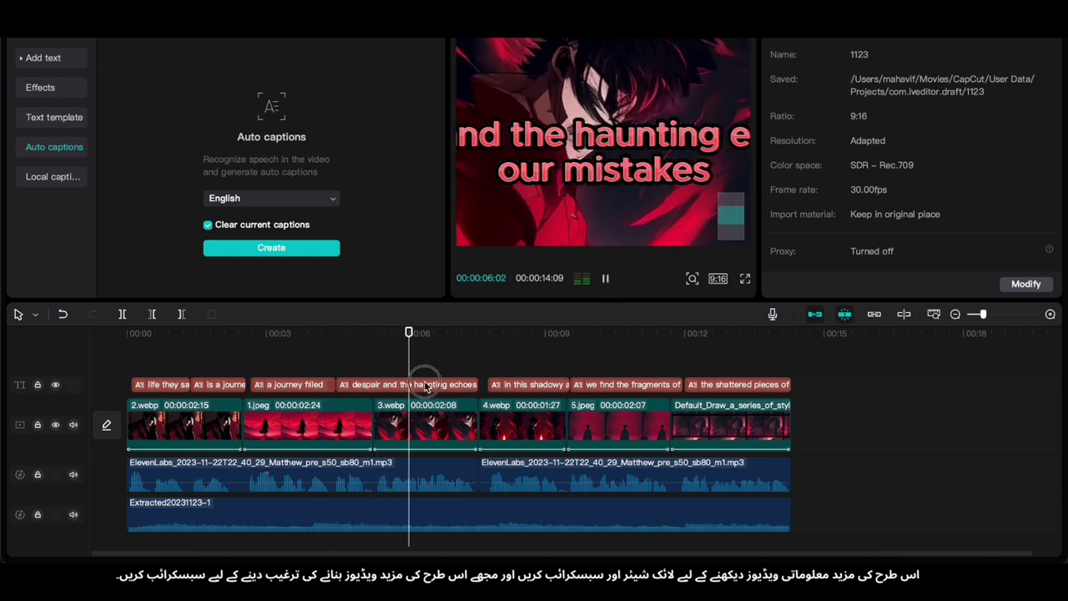
{"action": "left_click", "coordinate": [425, 384]}
{"action": "key", "text": "Return"}
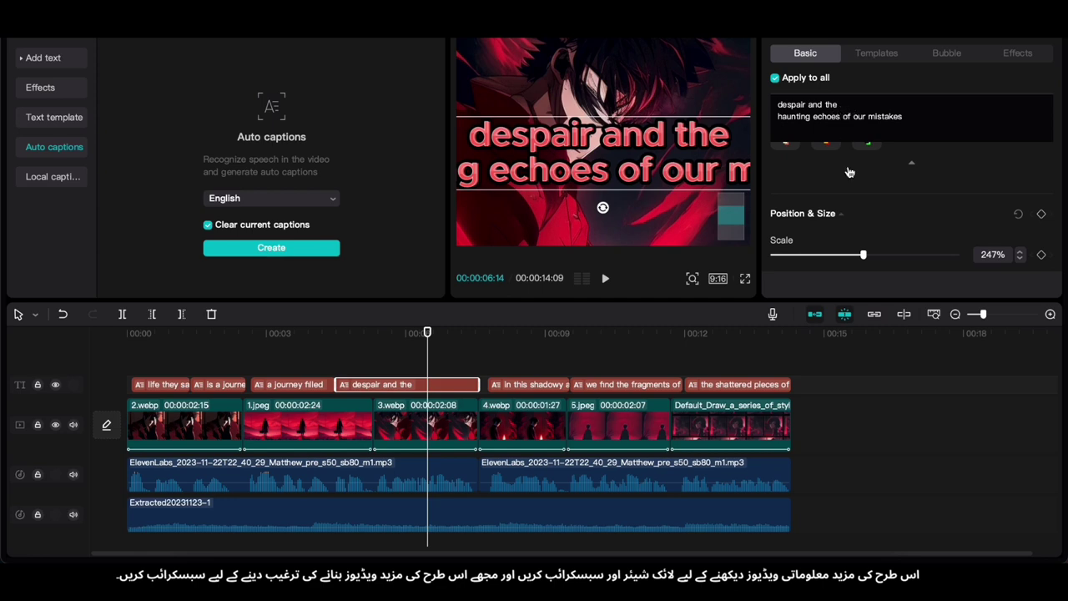
Play on to the "in this shadowy abyss" caption and put "abyss" on a second line
{"action": "left_click", "coordinate": [355, 343]}
{"action": "key", "text": "space"}
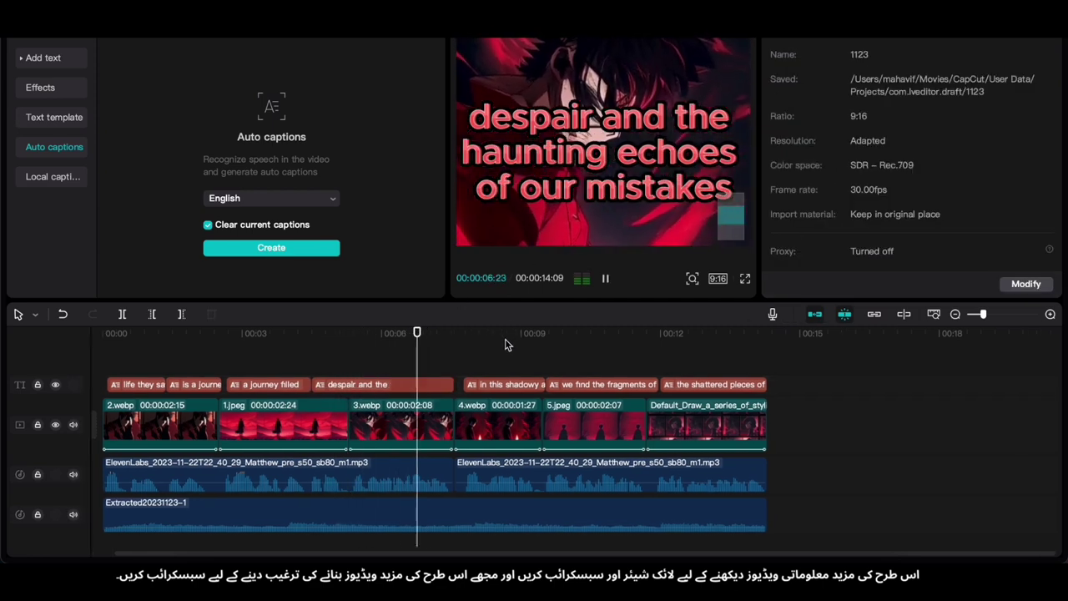
{"action": "left_click", "coordinate": [507, 385]}
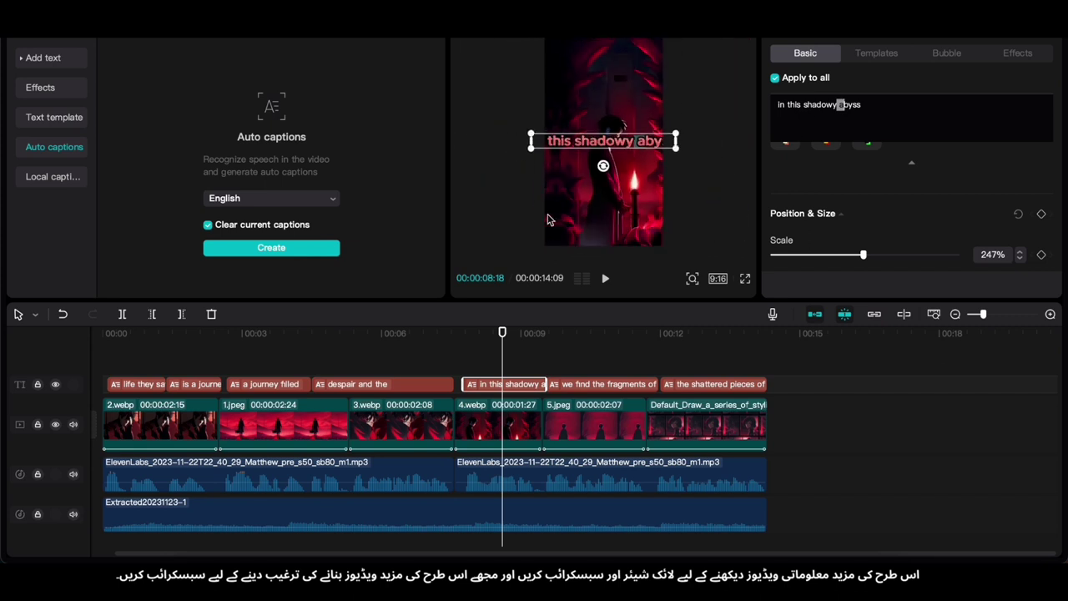
{"action": "left_click", "coordinate": [313, 361]}
{"action": "key", "text": "space"}
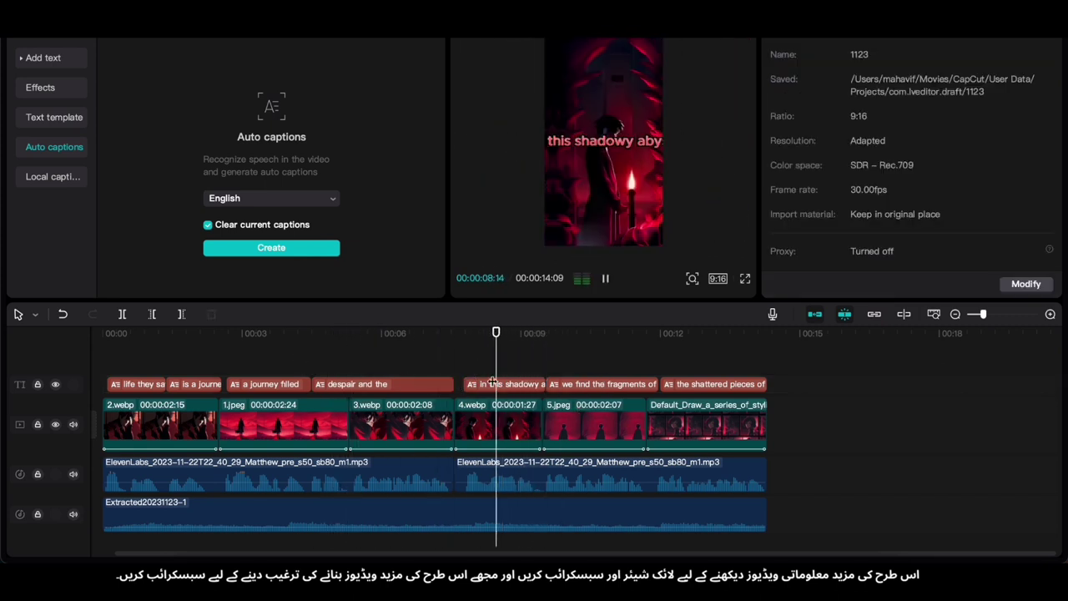
{"action": "left_click", "coordinate": [492, 383]}
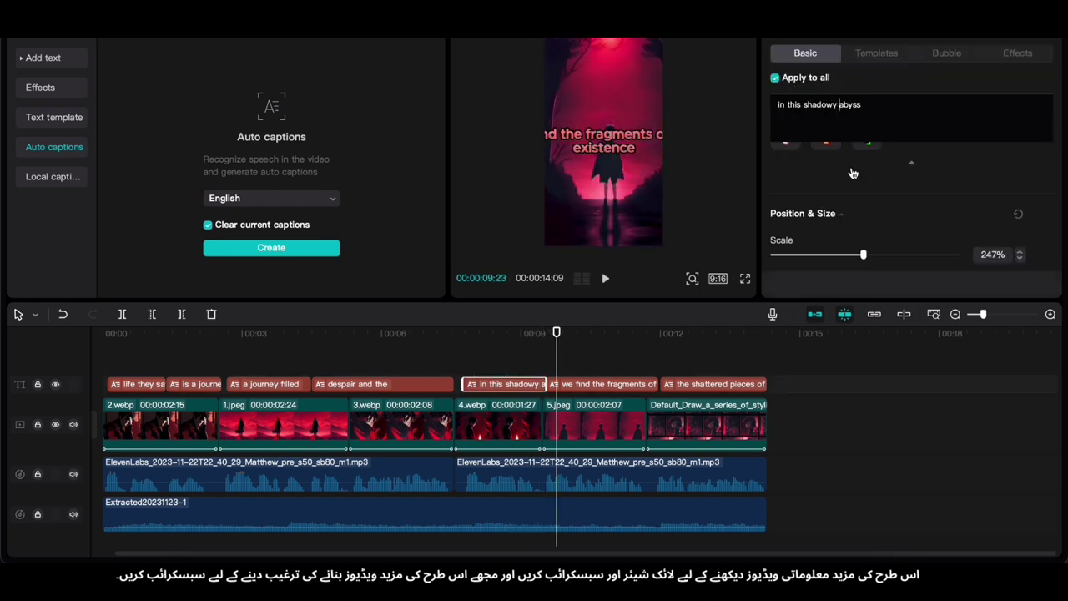
Reduce the scale of the "despair and the haunting echoes of our mistakes" caption to 215% and replay the video from the start
{"action": "left_click", "coordinate": [329, 362]}
{"action": "key", "text": "space"}
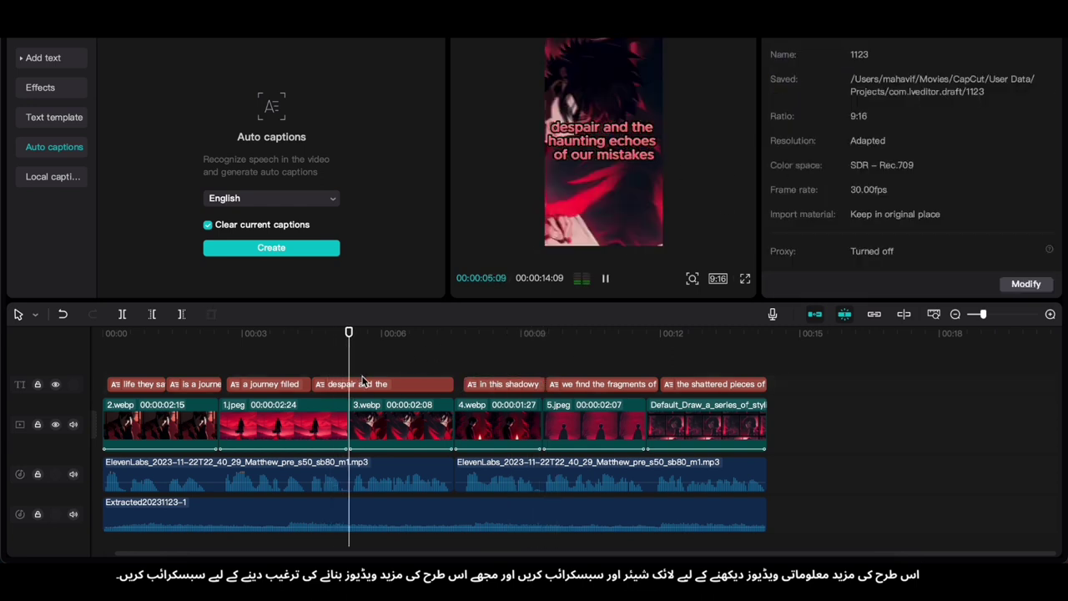
{"action": "left_click", "coordinate": [355, 387]}
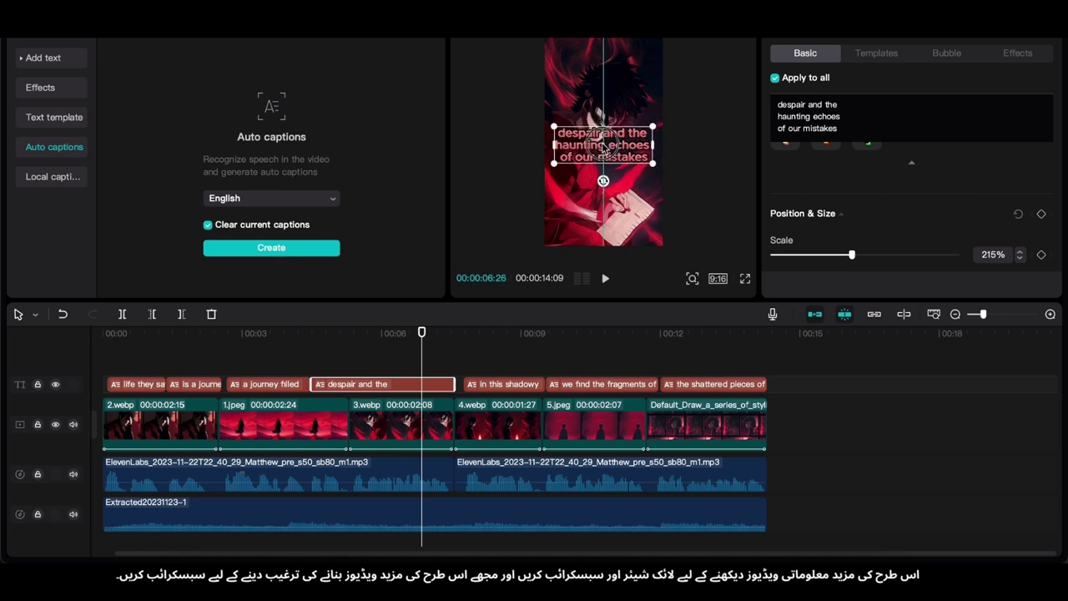
{"action": "left_click", "coordinate": [92, 377]}
{"action": "key", "text": "space"}
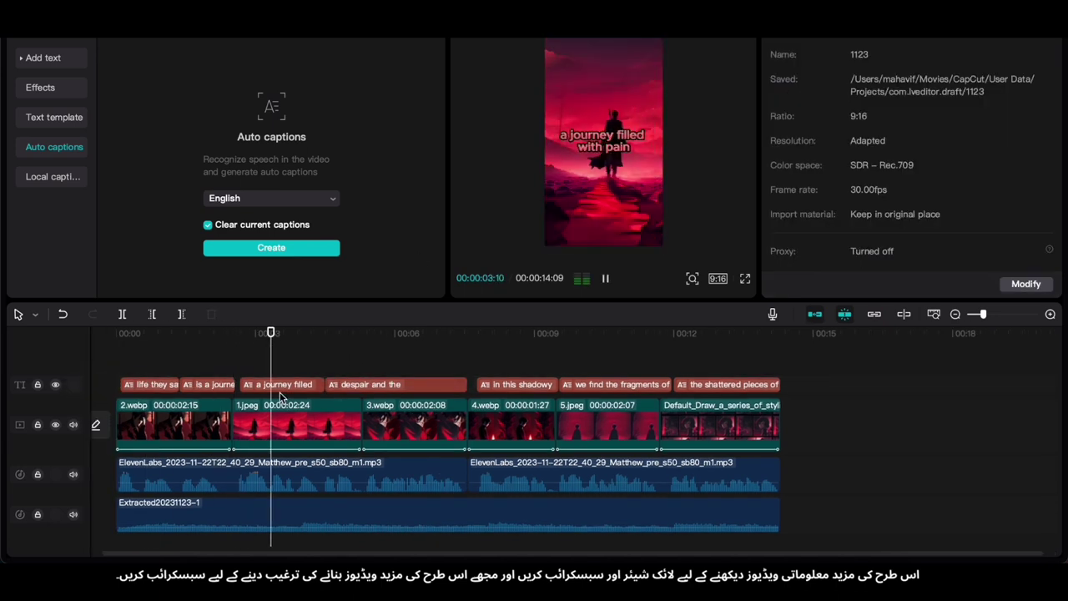
Play on to the "we find the fragments of our existence" caption and break it into separate lines, starting "fragments" on a new line
{"action": "left_click", "coordinate": [281, 397]}
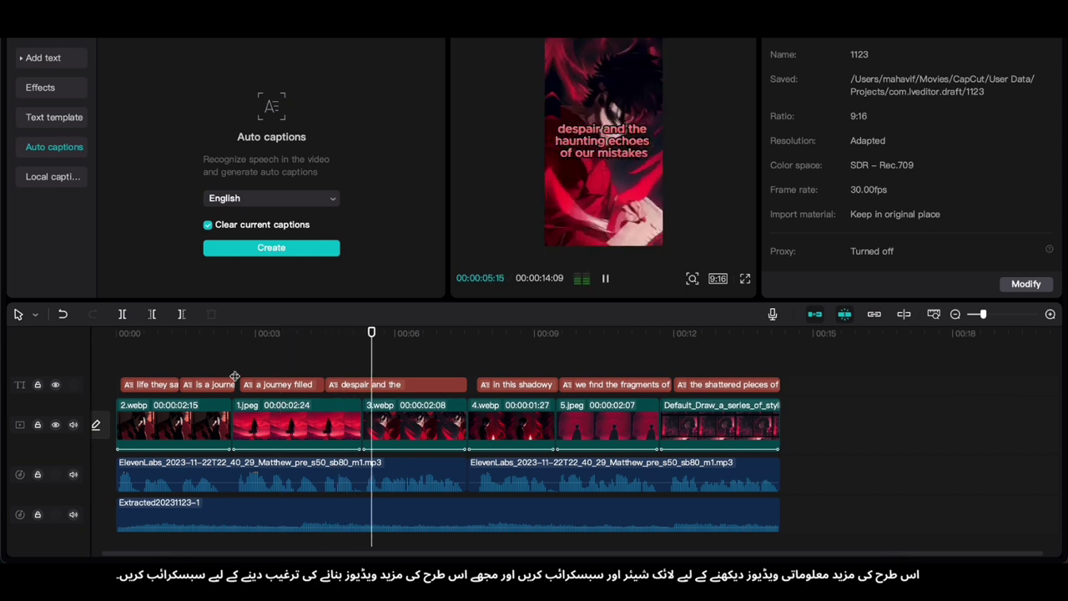
{"action": "scroll", "coordinate": [235, 377], "scroll_direction": "right", "scroll_amount": 1}
{"action": "key", "text": "space"}
{"action": "left_click", "coordinate": [598, 385]}
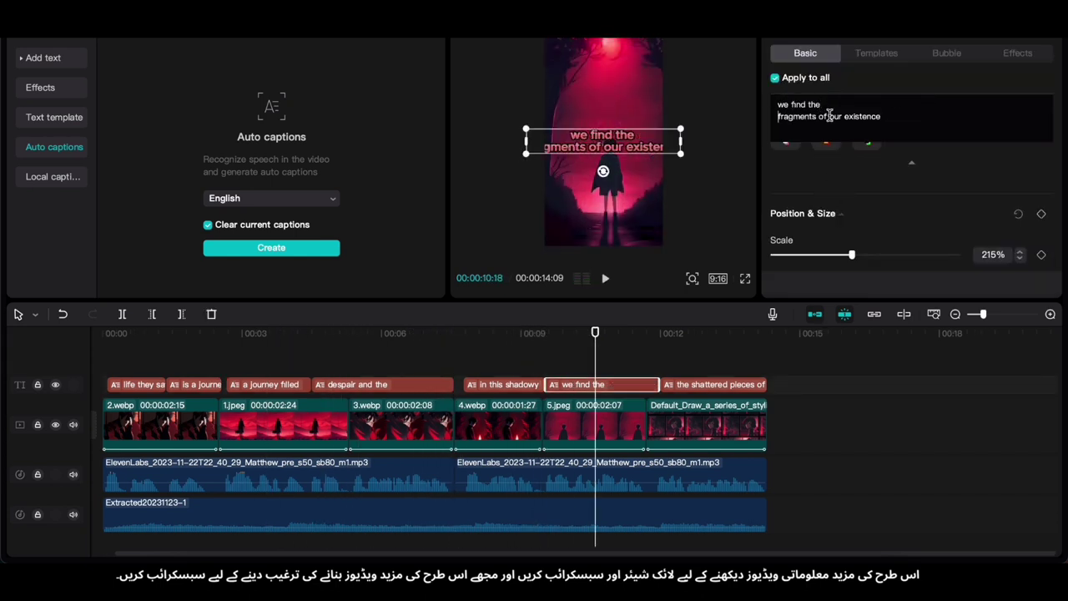
{"action": "left_click", "coordinate": [591, 196]}
Break the last caption into three lines, "the shattered", "pieces of who" and "we once were", and play it back
{"action": "left_click", "coordinate": [507, 383]}
{"action": "key", "text": "space"}
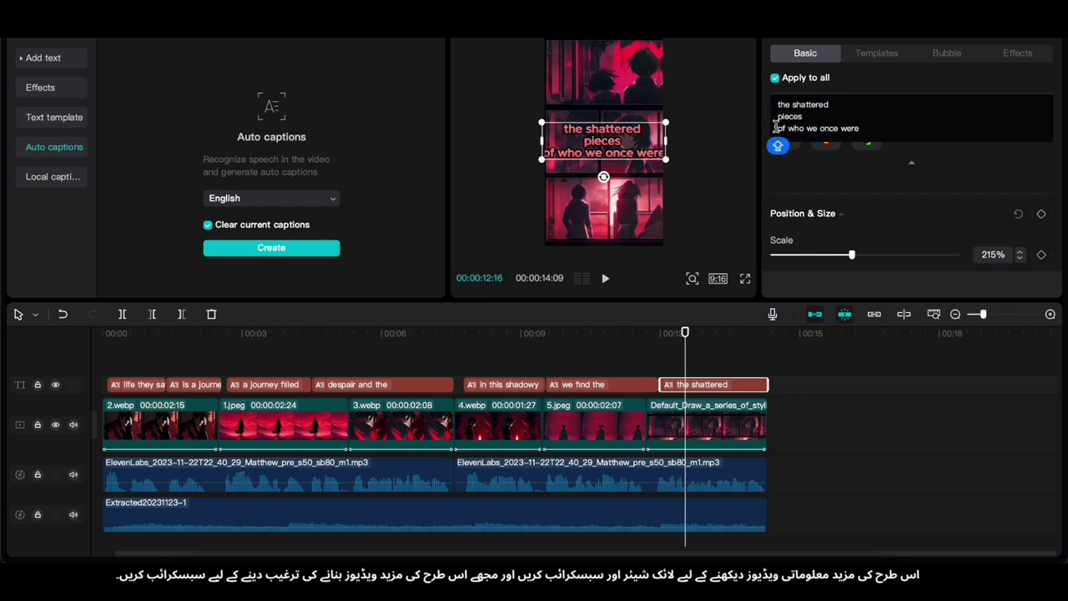
{"action": "left_click", "coordinate": [598, 334]}
{"action": "key", "text": "space"}
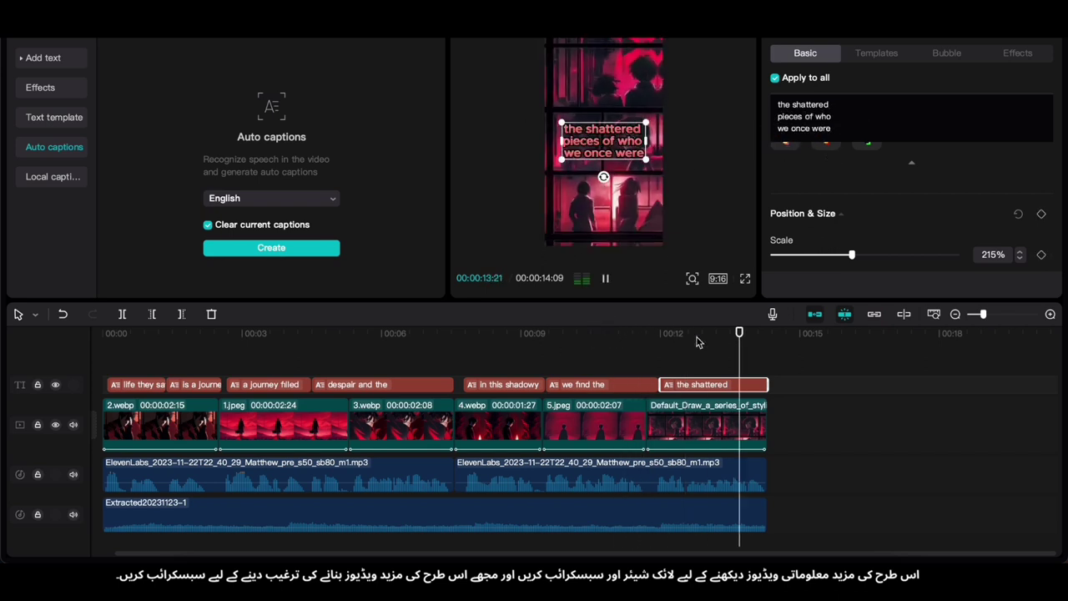
Browse the loop and caption animations and try a caption animation on the last caption
{"action": "scroll", "coordinate": [730, 396], "scroll_direction": "down", "scroll_amount": 1}
{"action": "left_click", "coordinate": [835, 31]}
{"action": "left_click", "coordinate": [947, 59]}
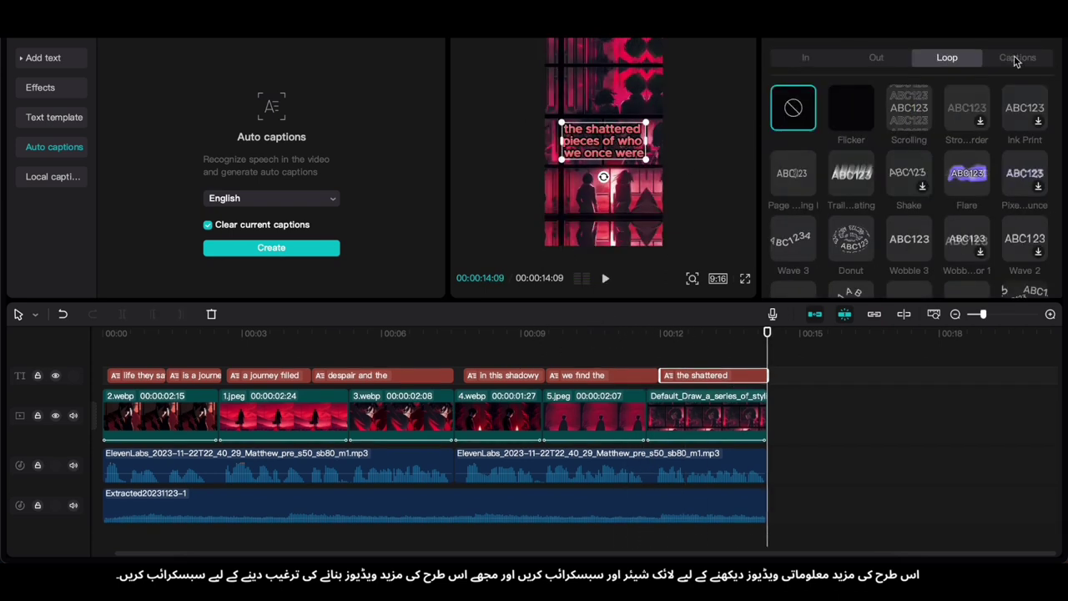
{"action": "left_click", "coordinate": [1017, 60]}
{"action": "left_click", "coordinate": [907, 186]}
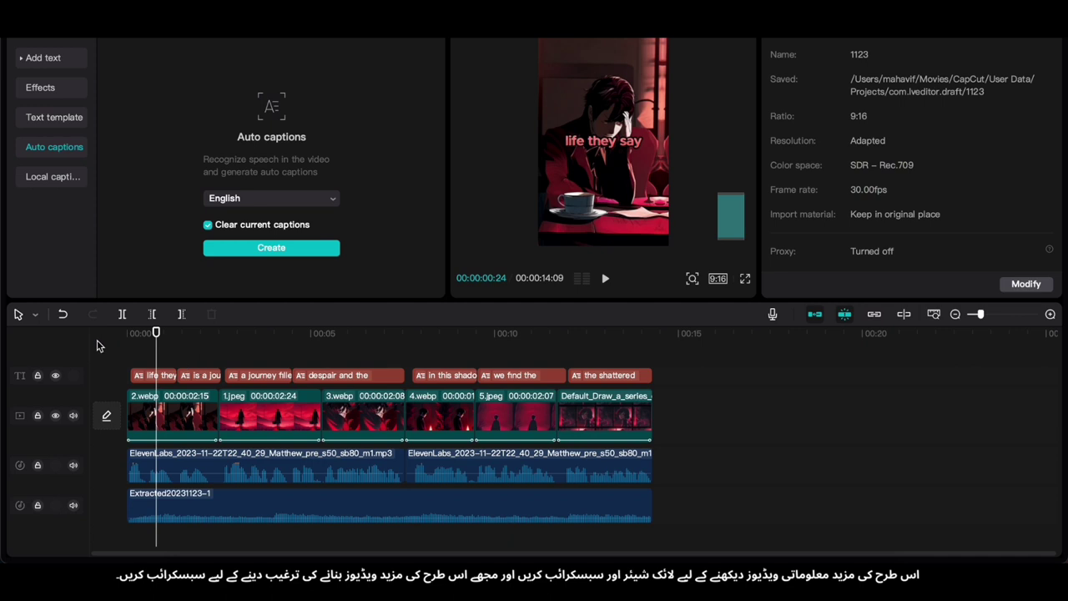
Select all captions on the timeline, try the Twist caption animation and apply Slide Up to them
{"action": "left_click_drag", "start_coordinate": [130, 353], "coordinate": [722, 375]}
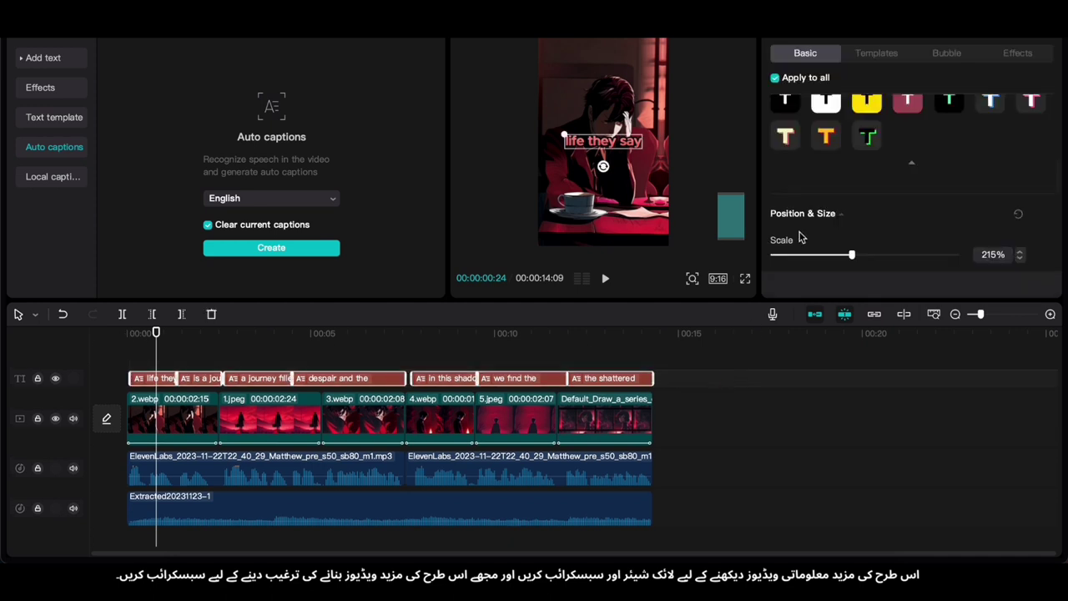
{"action": "left_click", "coordinate": [842, 25]}
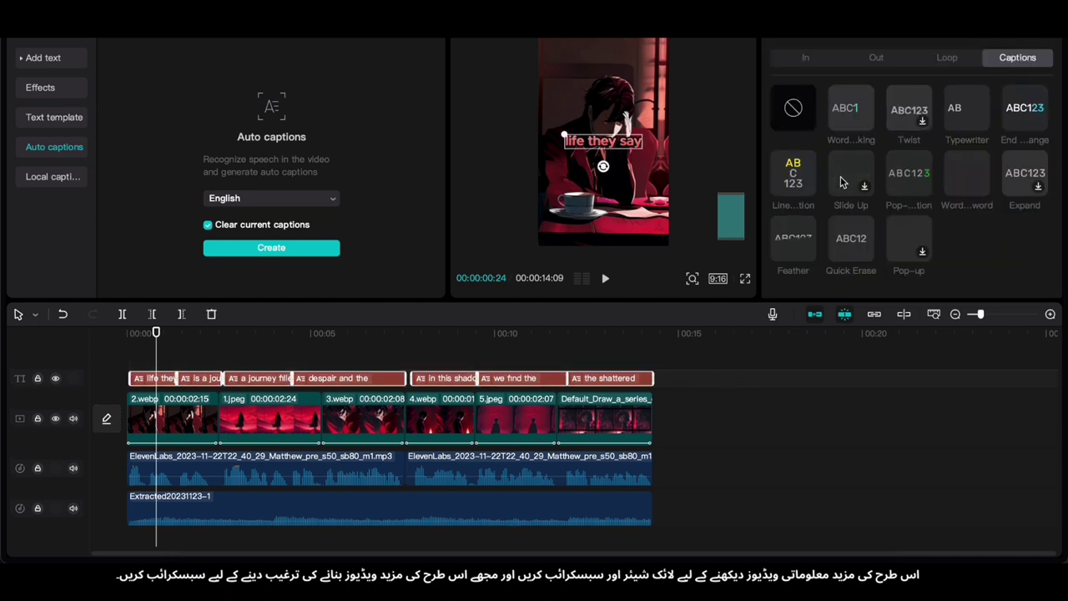
{"action": "left_click", "coordinate": [900, 107]}
{"action": "left_click", "coordinate": [851, 173]}
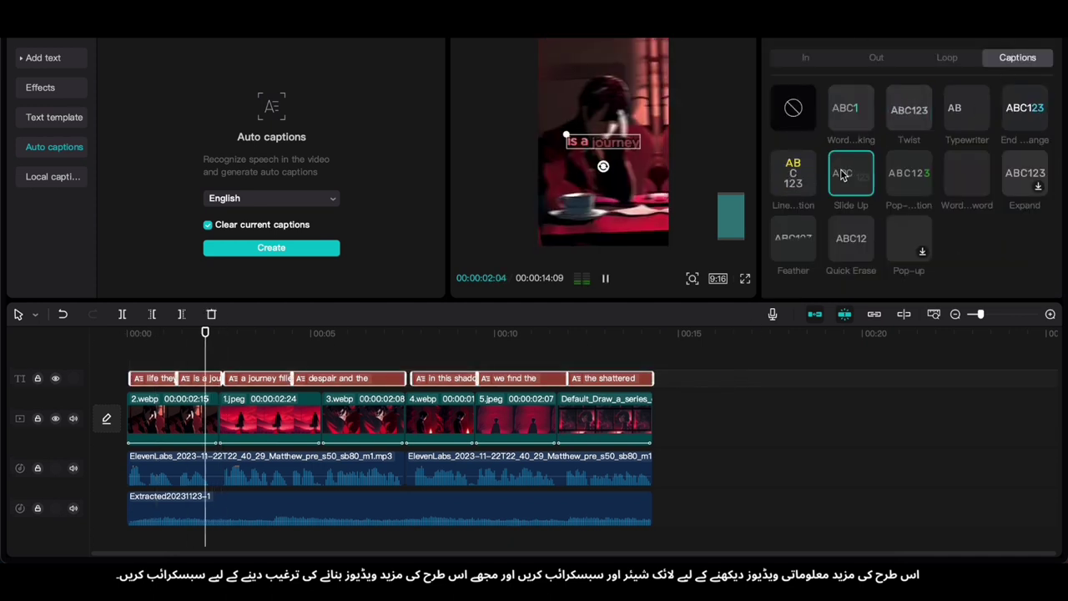
Preview the animated captions full screen from the start of the video, pause and return to the editor
{"action": "left_click", "coordinate": [99, 397]}
{"action": "left_click", "coordinate": [748, 279]}
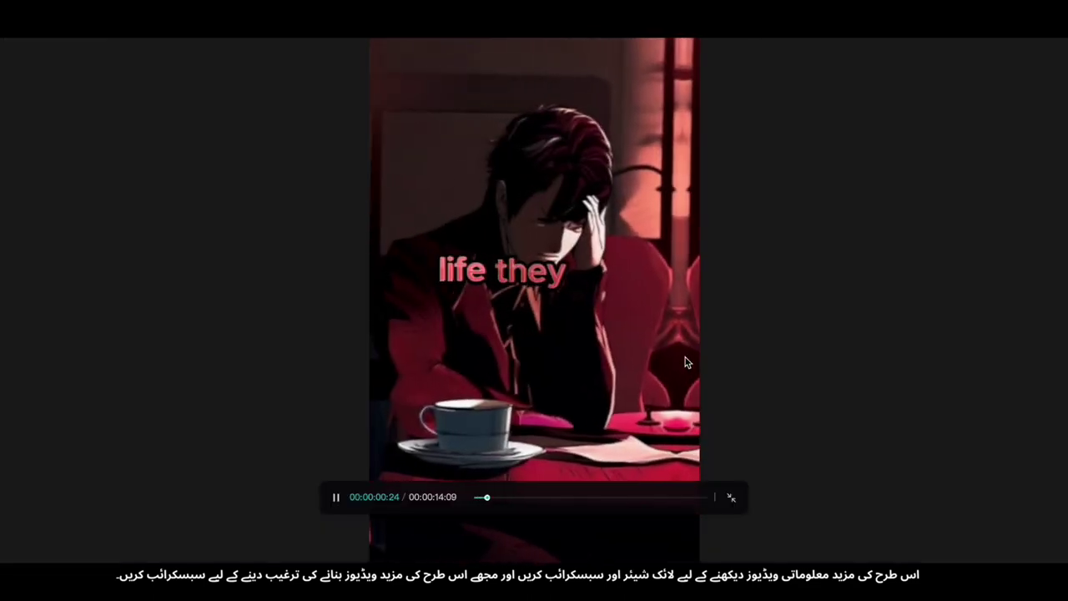
{"action": "key", "text": "space"}
{"action": "left_click", "coordinate": [735, 500]}
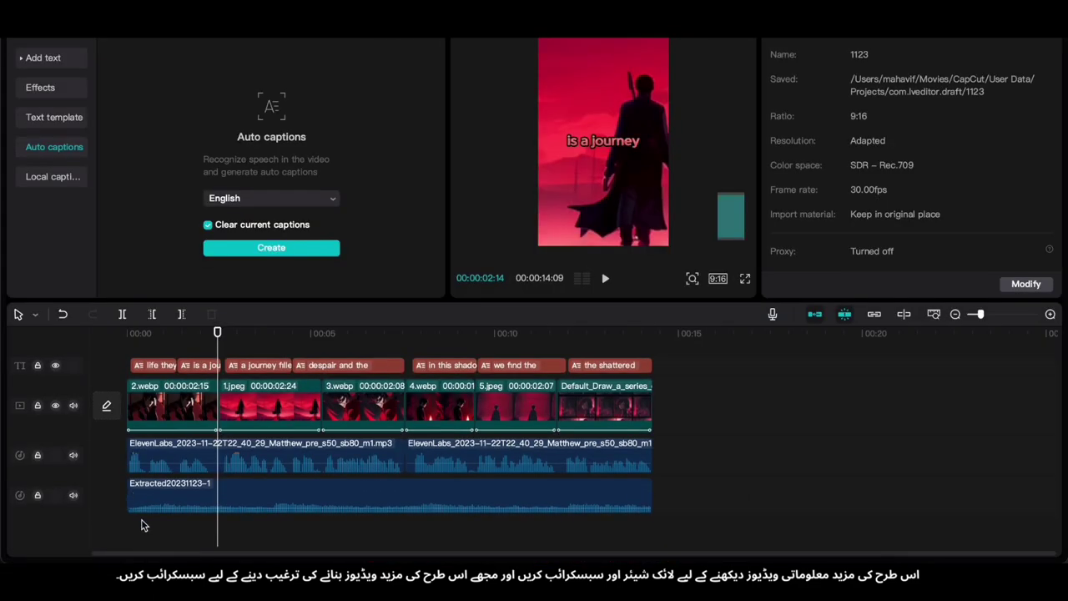
Return the playhead to the start of the timeline and open the video's export settings
{"action": "left_click", "coordinate": [130, 528]}
{"action": "left_click", "coordinate": [999, 12]}
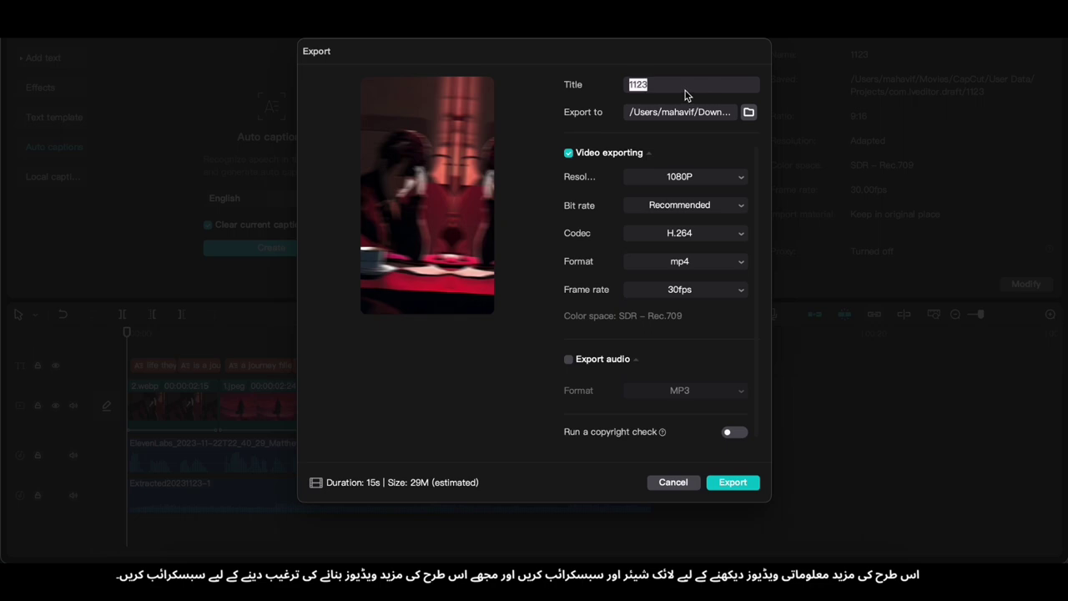